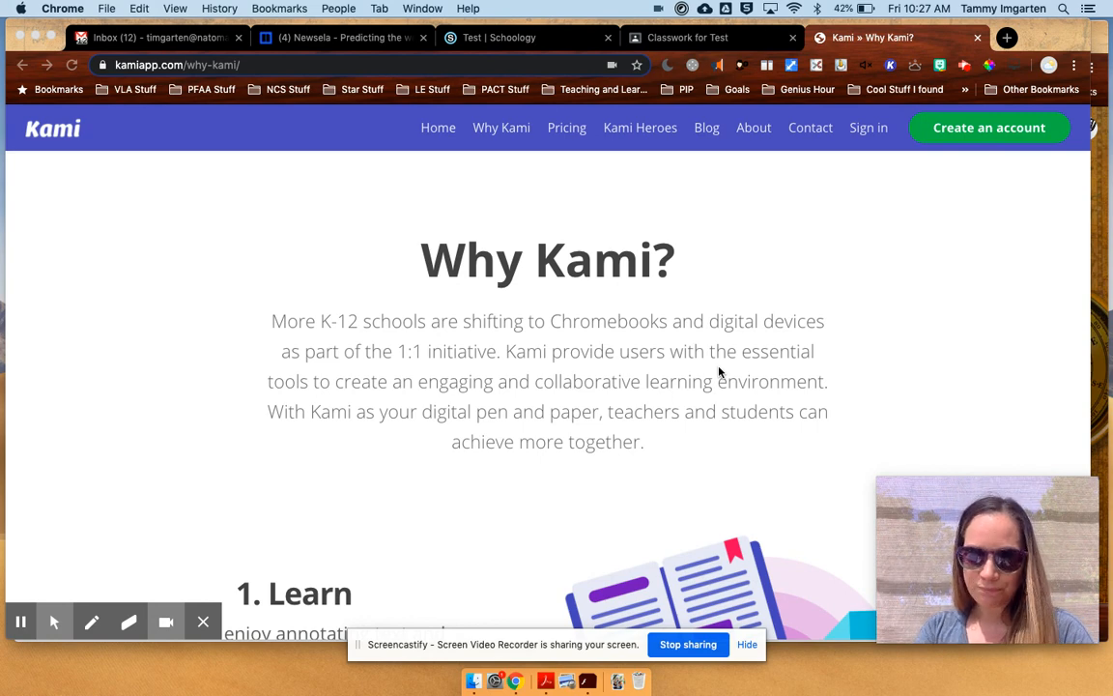
Step: Generate the printable article and quiz PDF of the Newsela weather technology article and open it with Kami
click(350, 39)
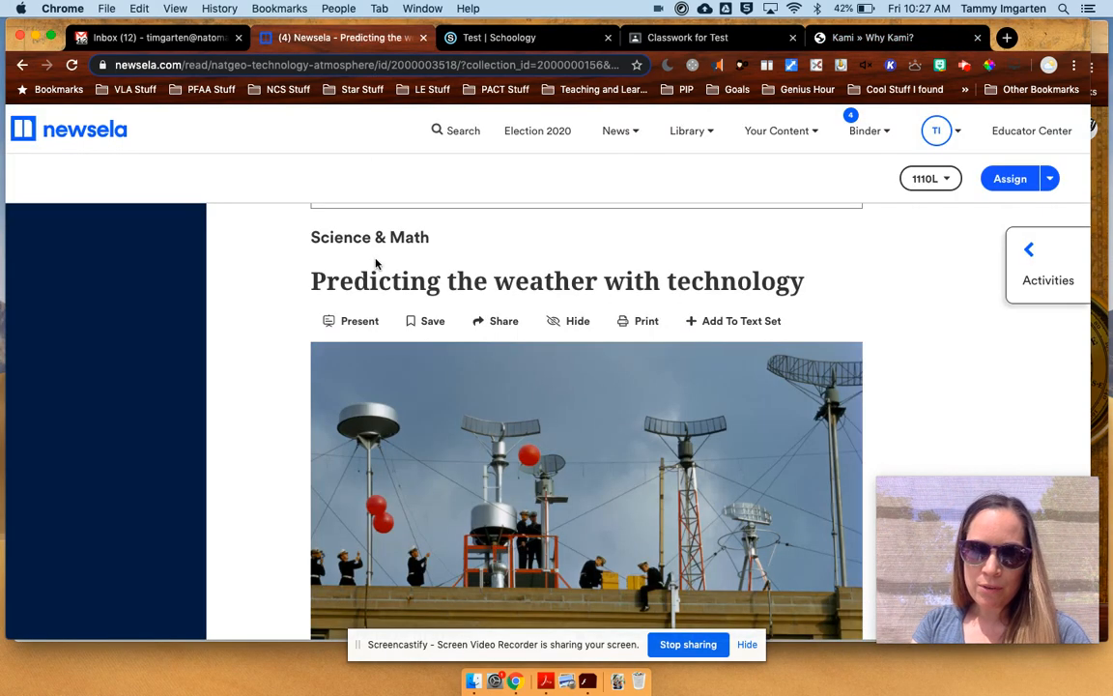
click(647, 323)
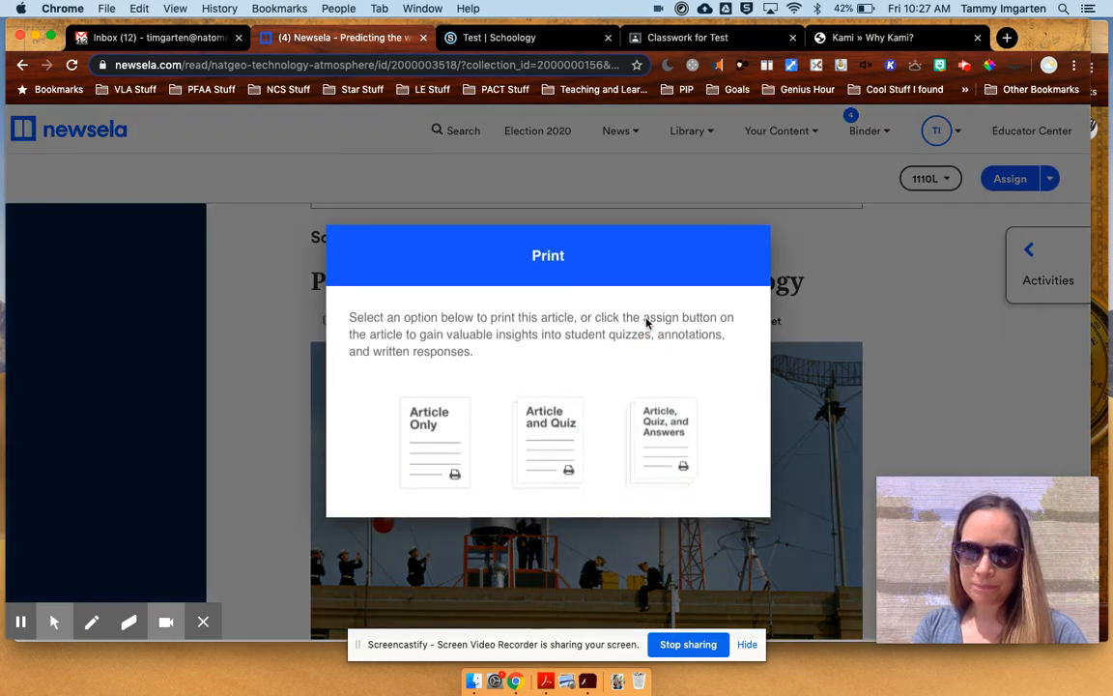
click(552, 452)
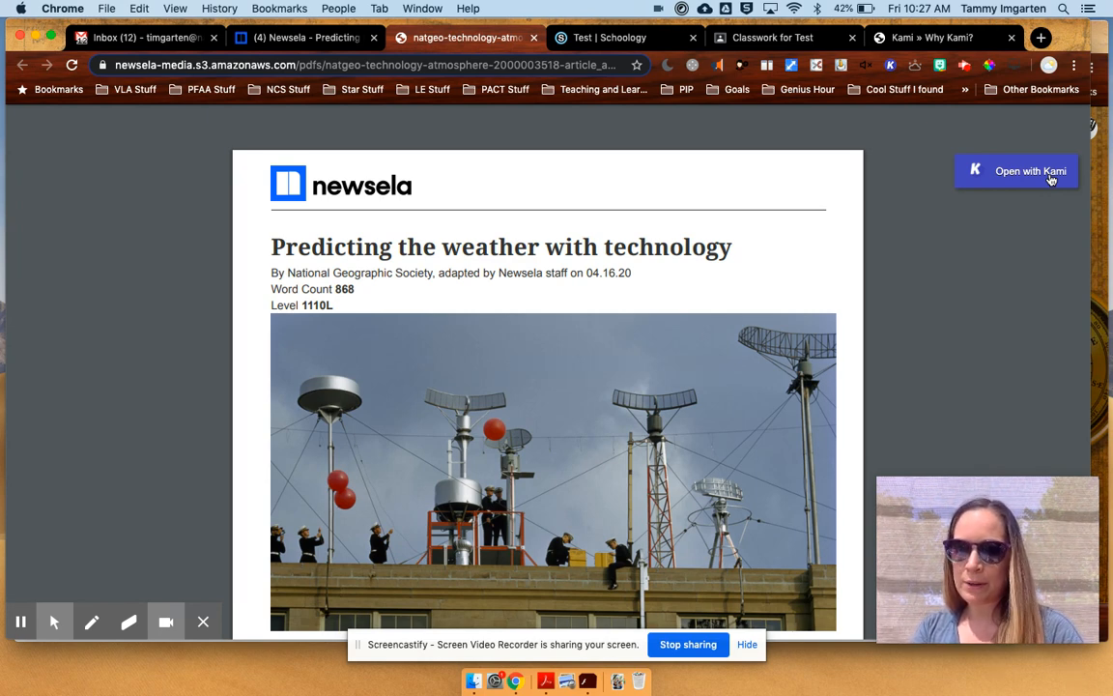
click(1032, 171)
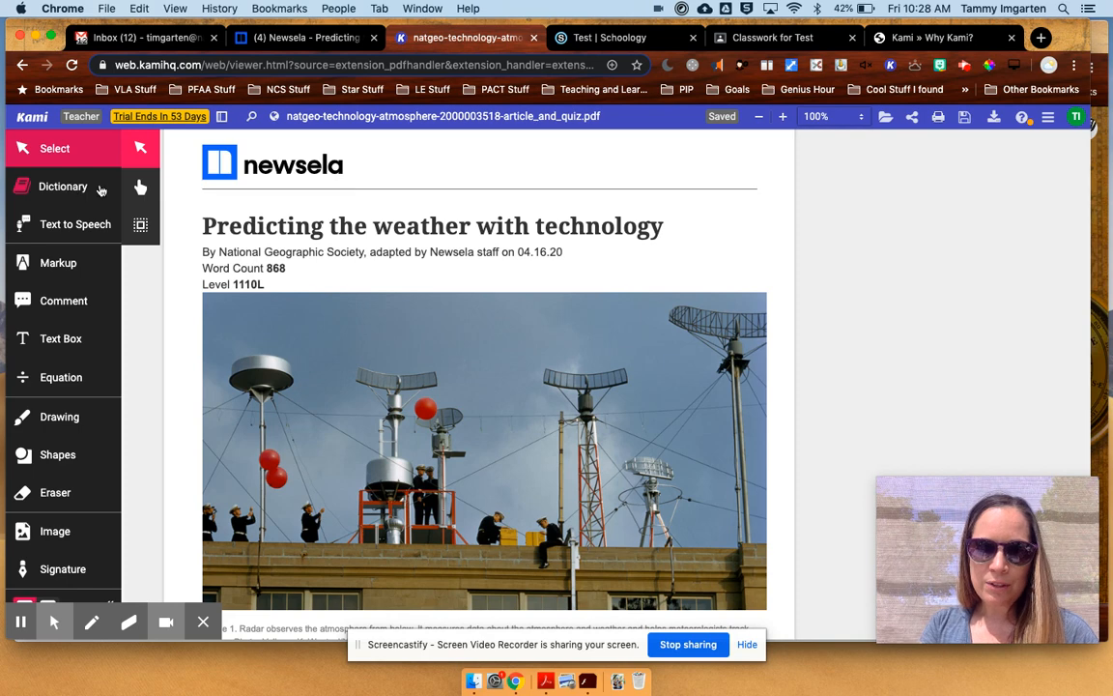
Step: Look up the title word "technology" with the Dictionary tool and close the definition
click(664, 229)
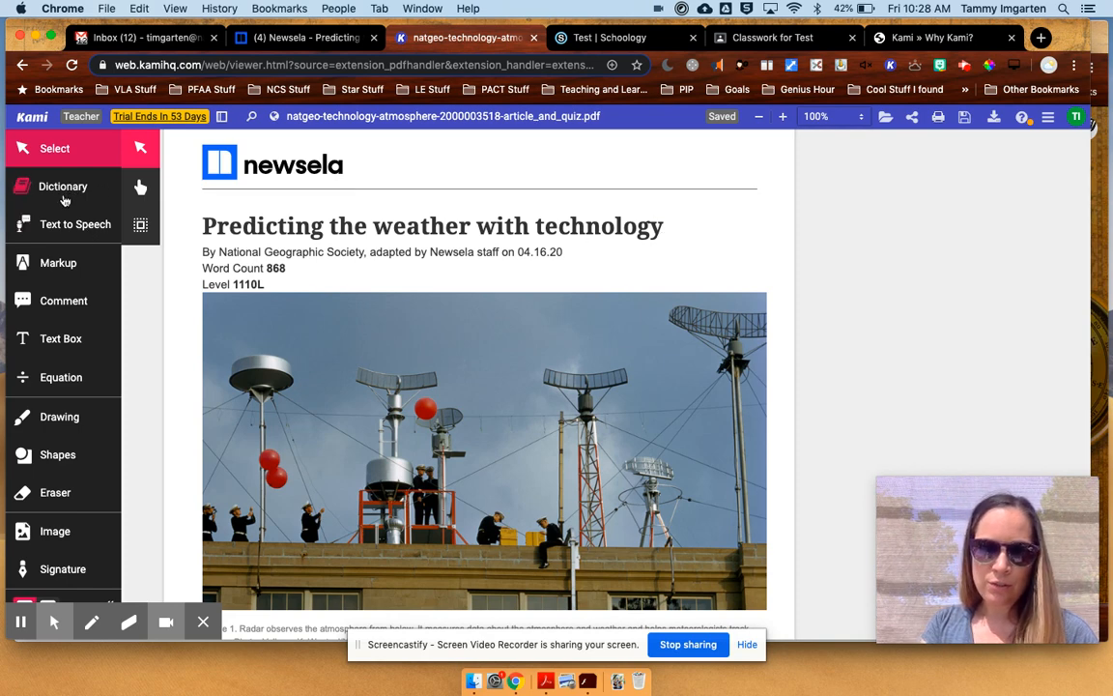
click(64, 193)
drag(665, 226, 531, 226)
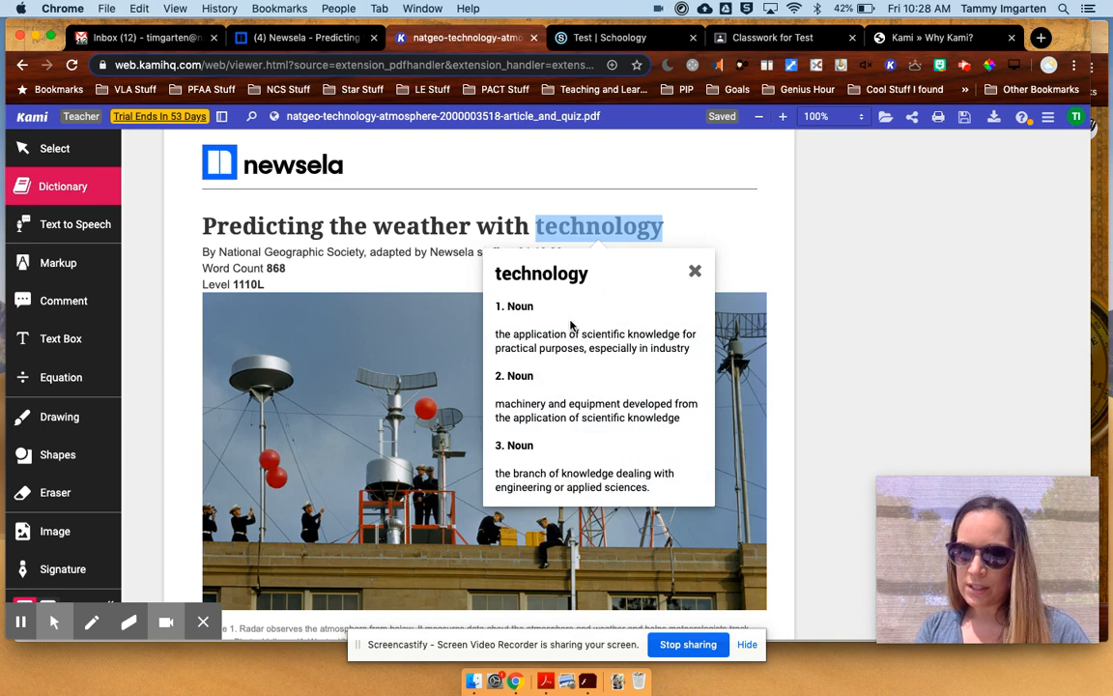
click(695, 271)
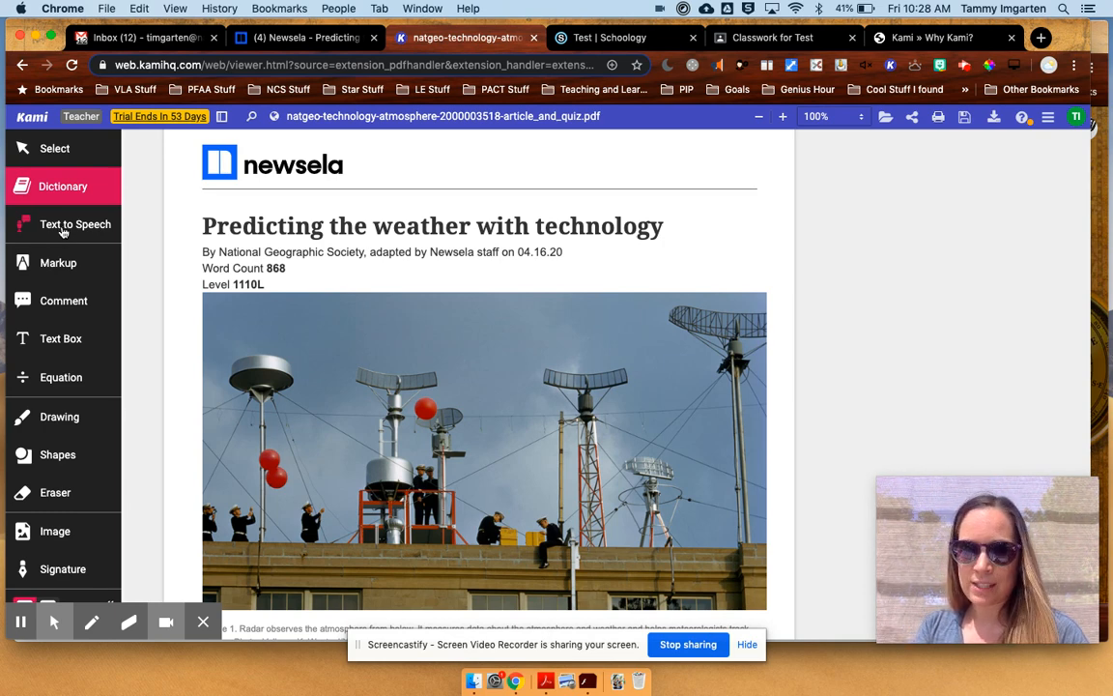
Step: Have Text to Speech read the article title aloud and stop the playback
click(64, 225)
click(85, 228)
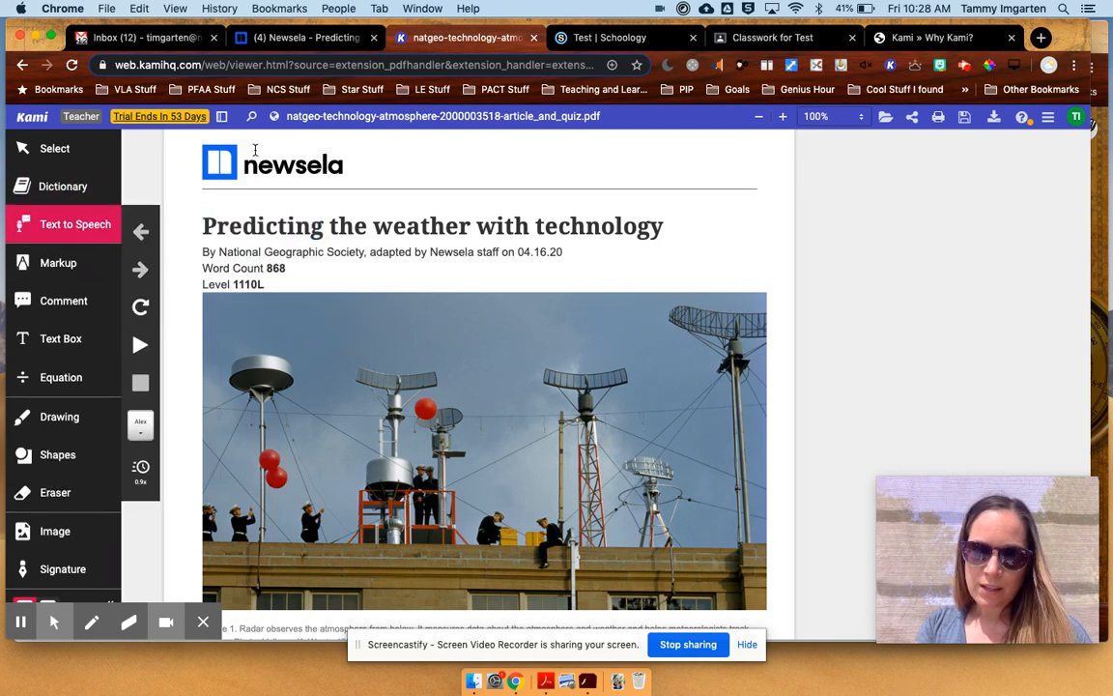
click(205, 221)
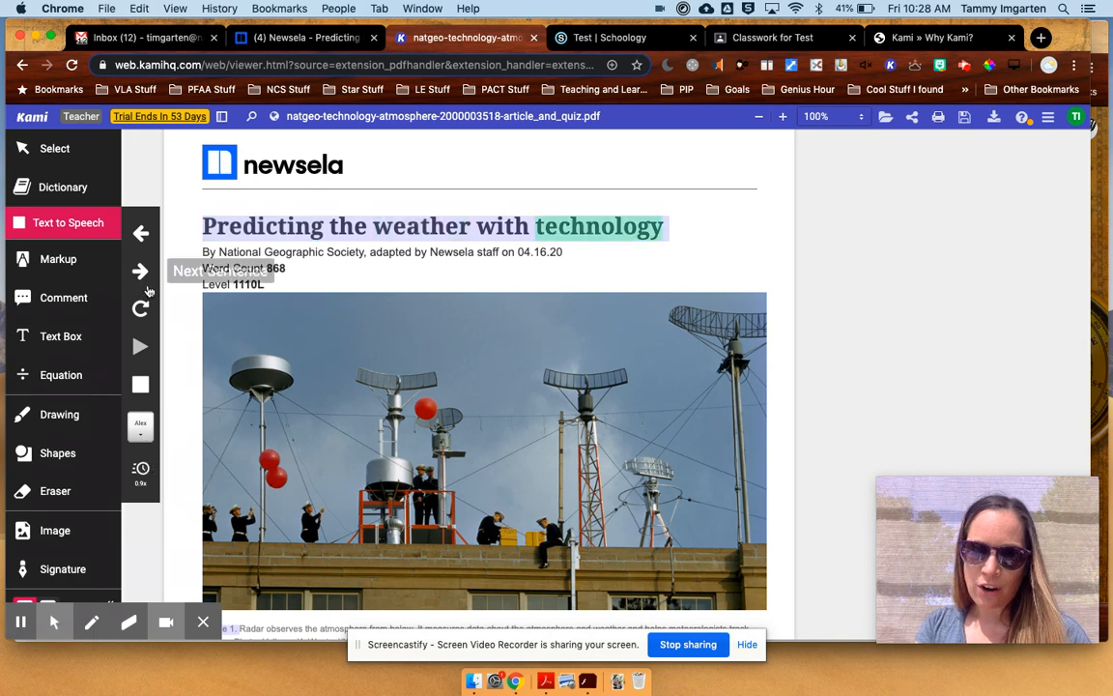
click(140, 383)
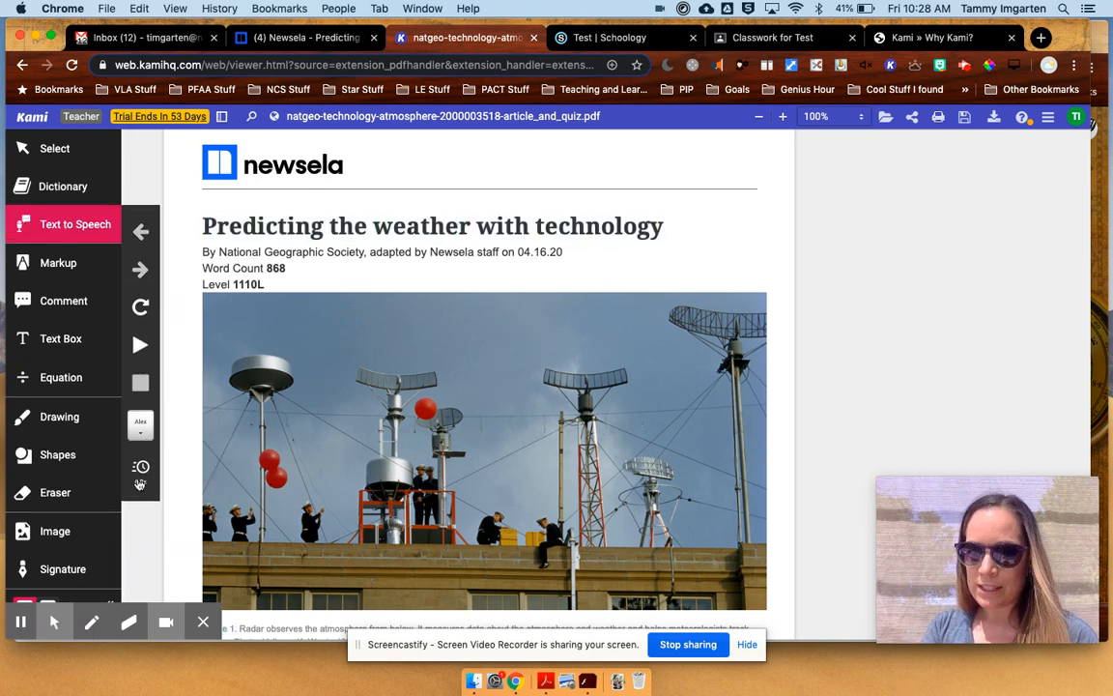
Step: Show the Markup tool's highlight, strikethrough, underline and color options
click(83, 263)
mouse_move(140, 418)
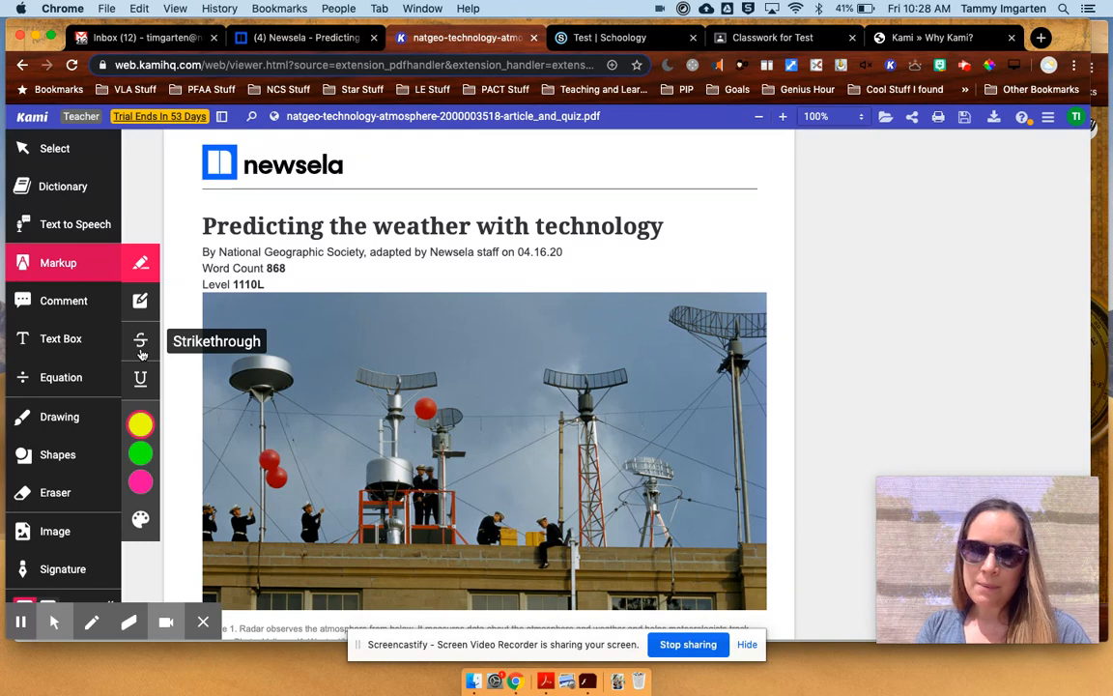
Step: Record a voice comment attached to the article title "Predicting the weather with technology"
click(58, 303)
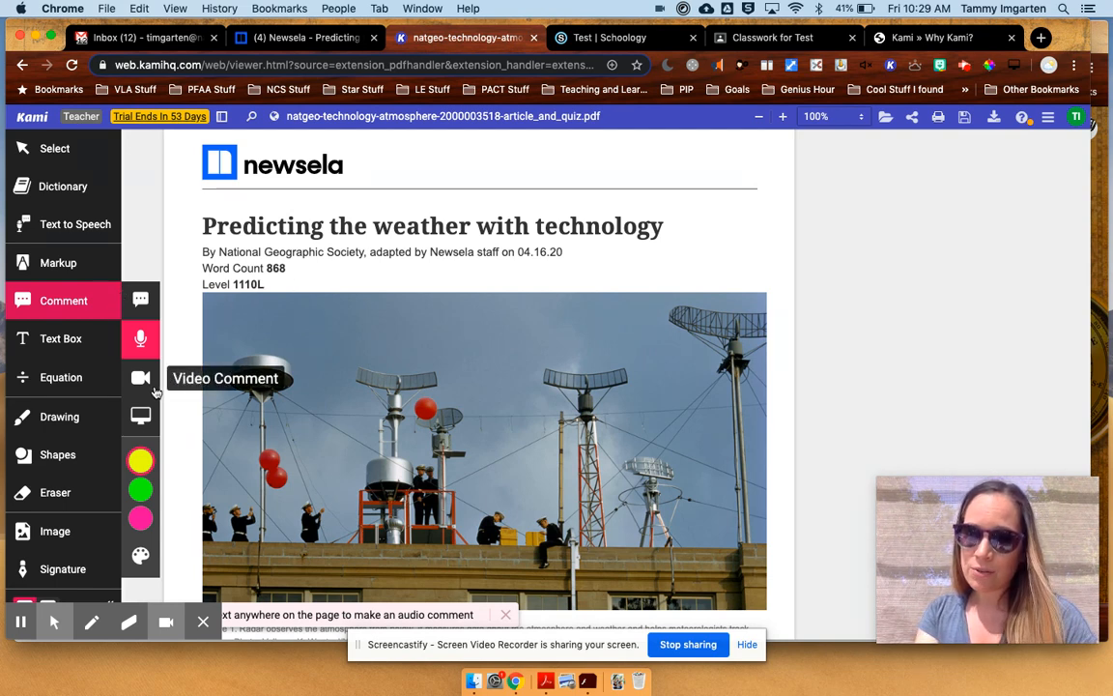
scroll(502, 242, down, 1)
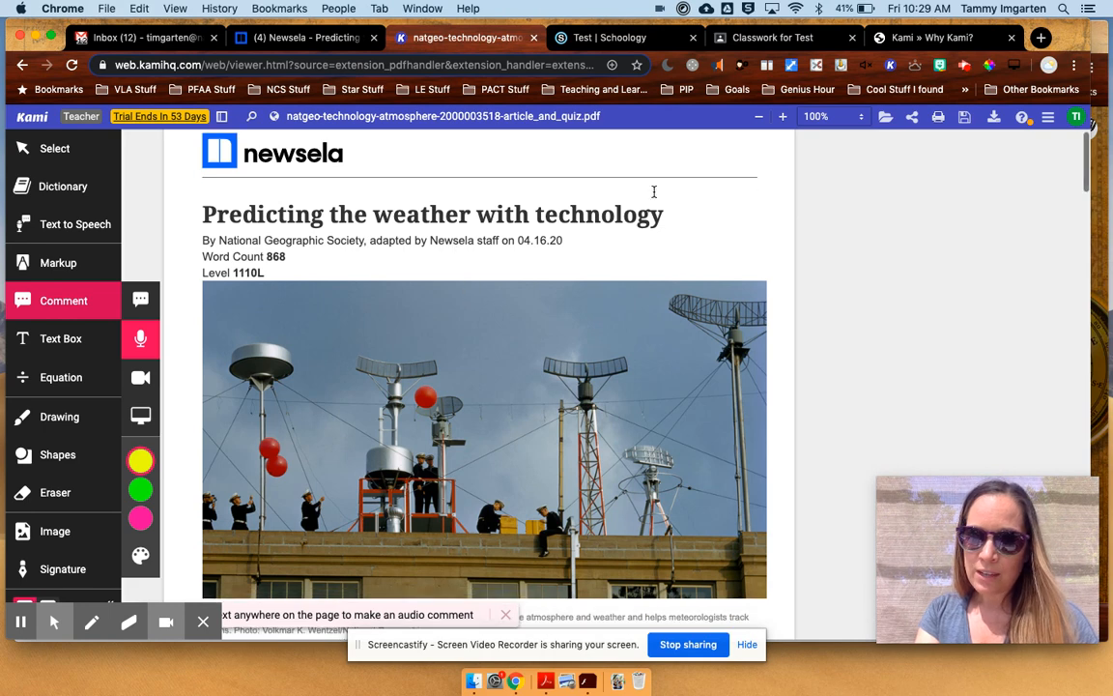
drag(665, 216, 199, 221)
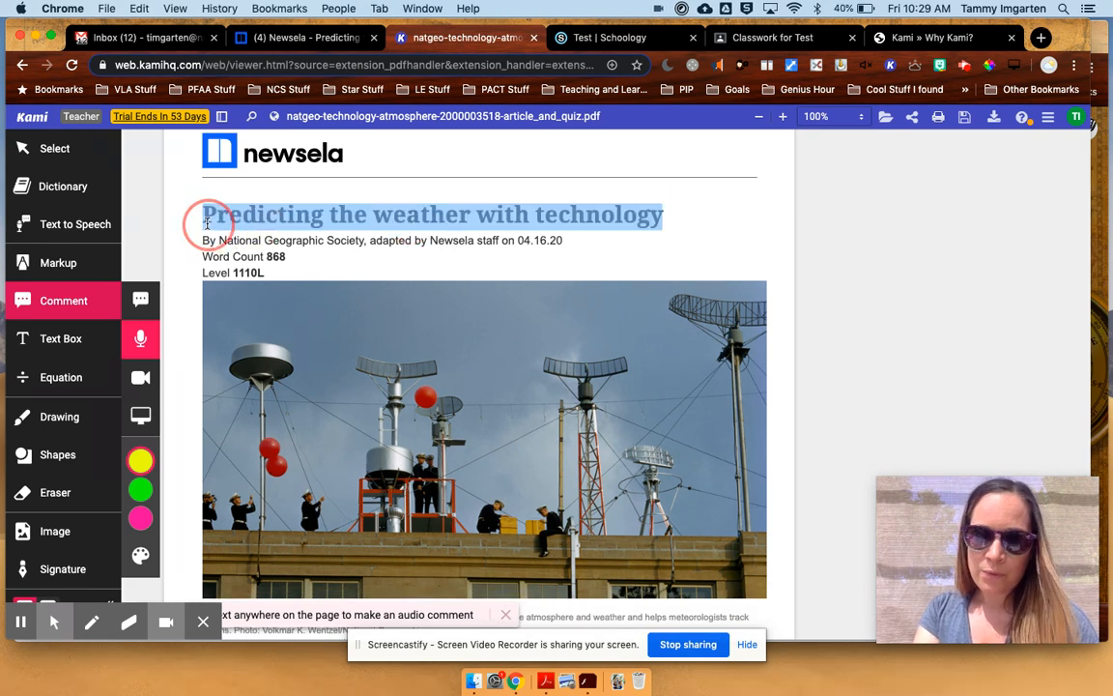
click(153, 337)
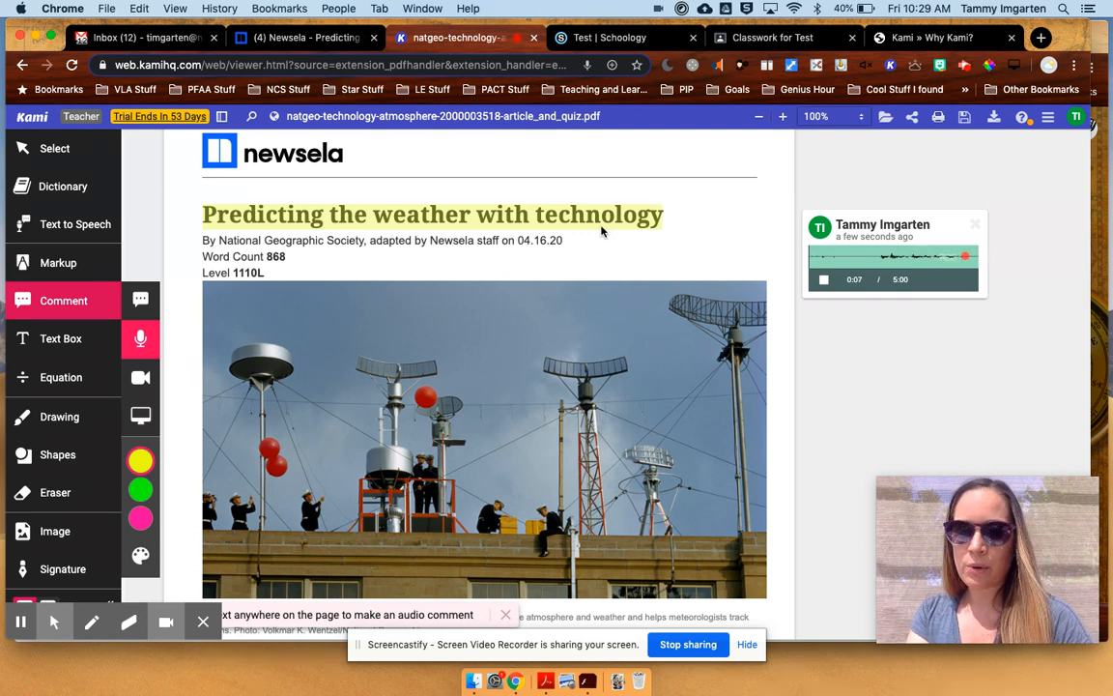
click(823, 280)
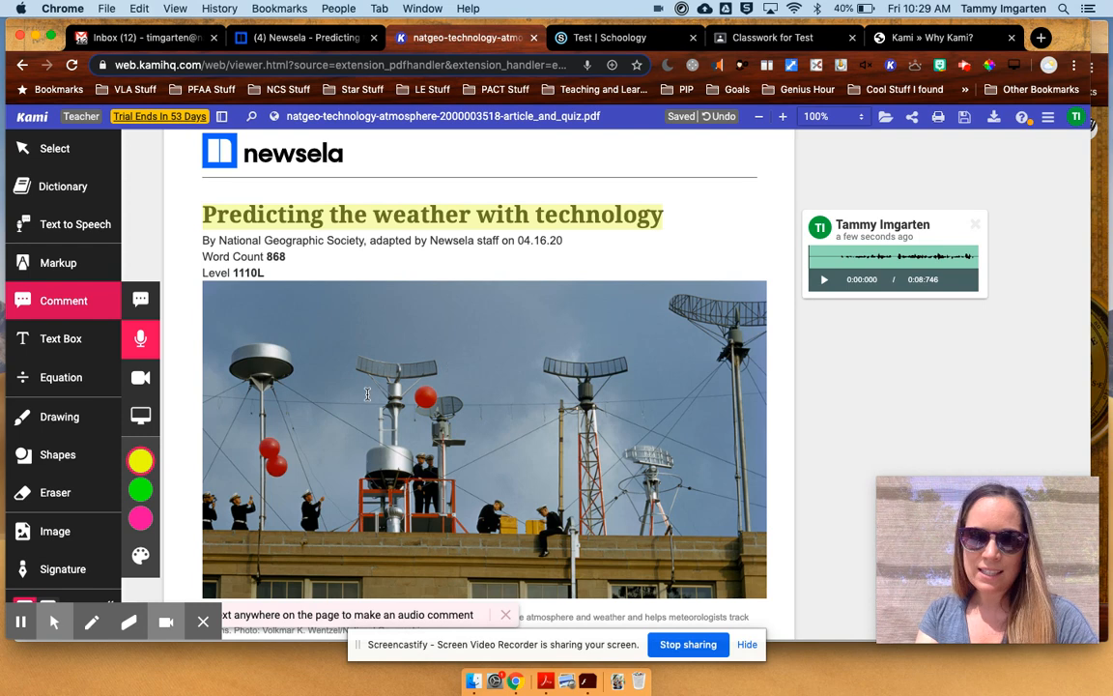
Step: Add a text box reading "answer, reflection" below the byline, above the photo
click(68, 345)
click(492, 257)
text(an)
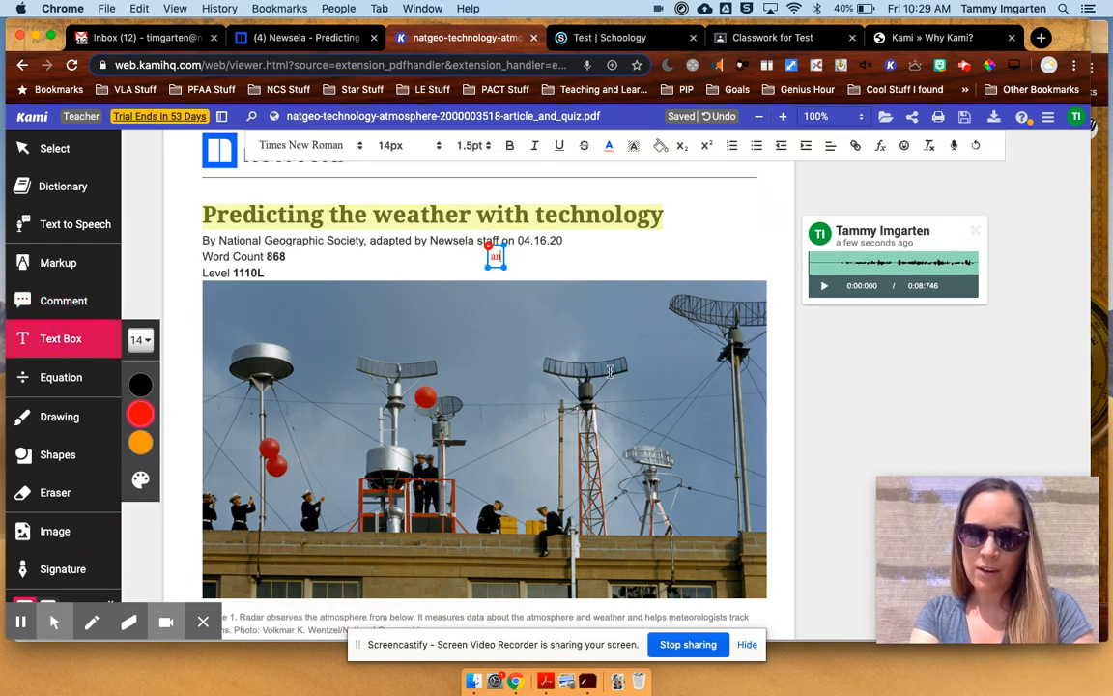
text(swer, refle)
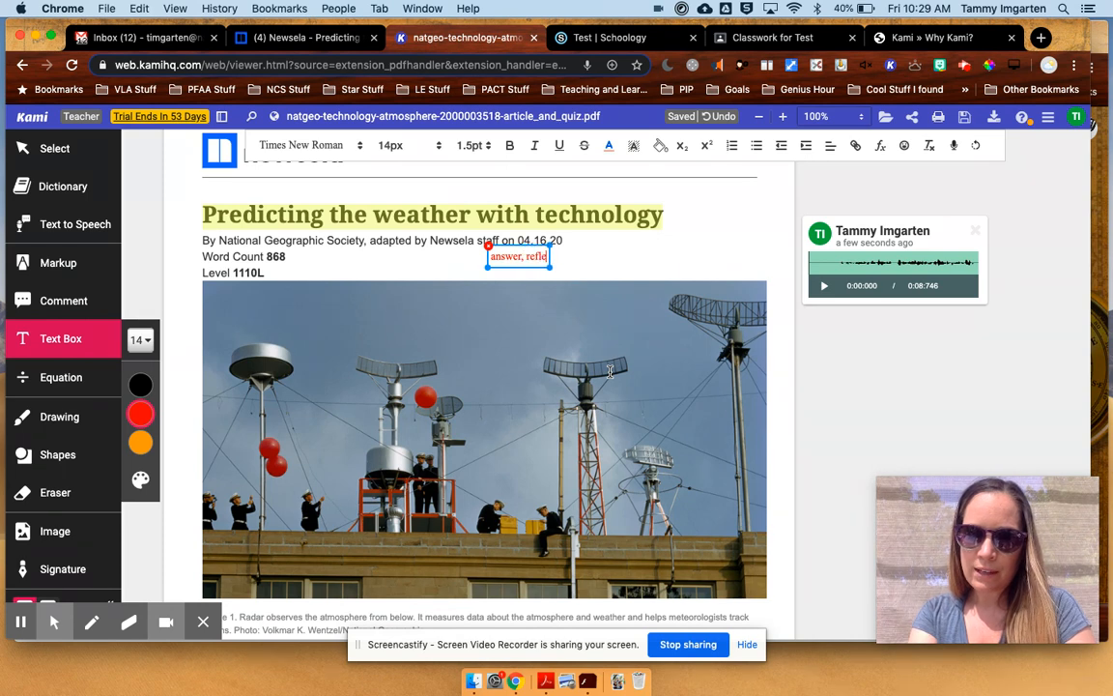
text(ction)
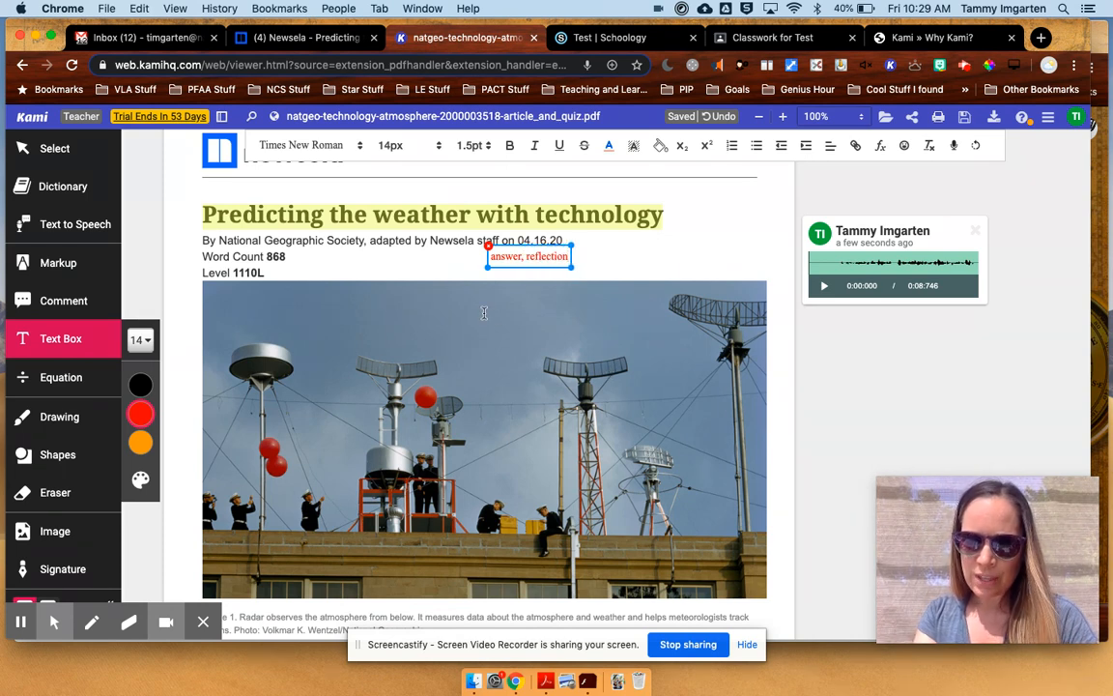
Step: Choose the Equation tool, save the annotated file to Drive and dismiss the upload notice
click(87, 379)
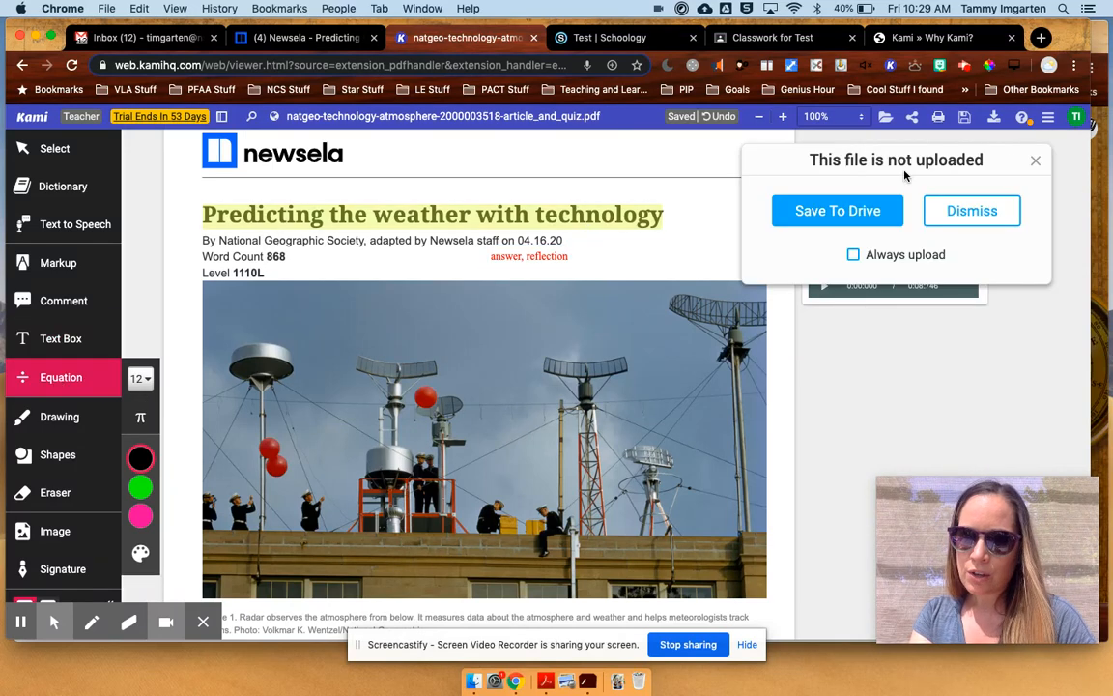
click(852, 223)
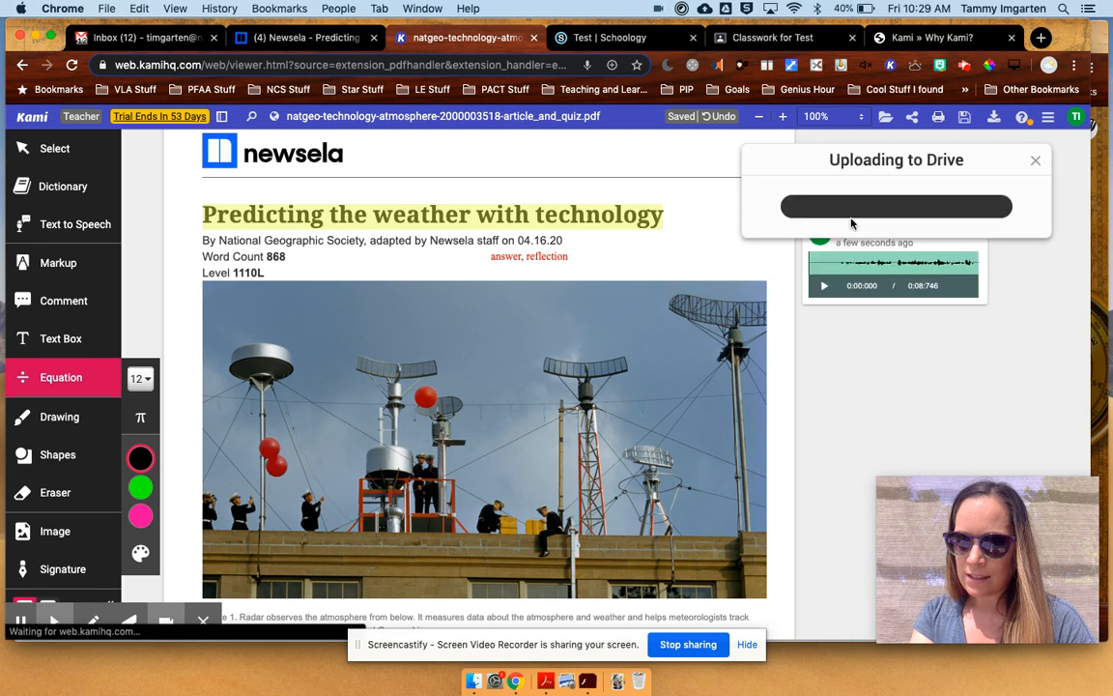
click(1037, 162)
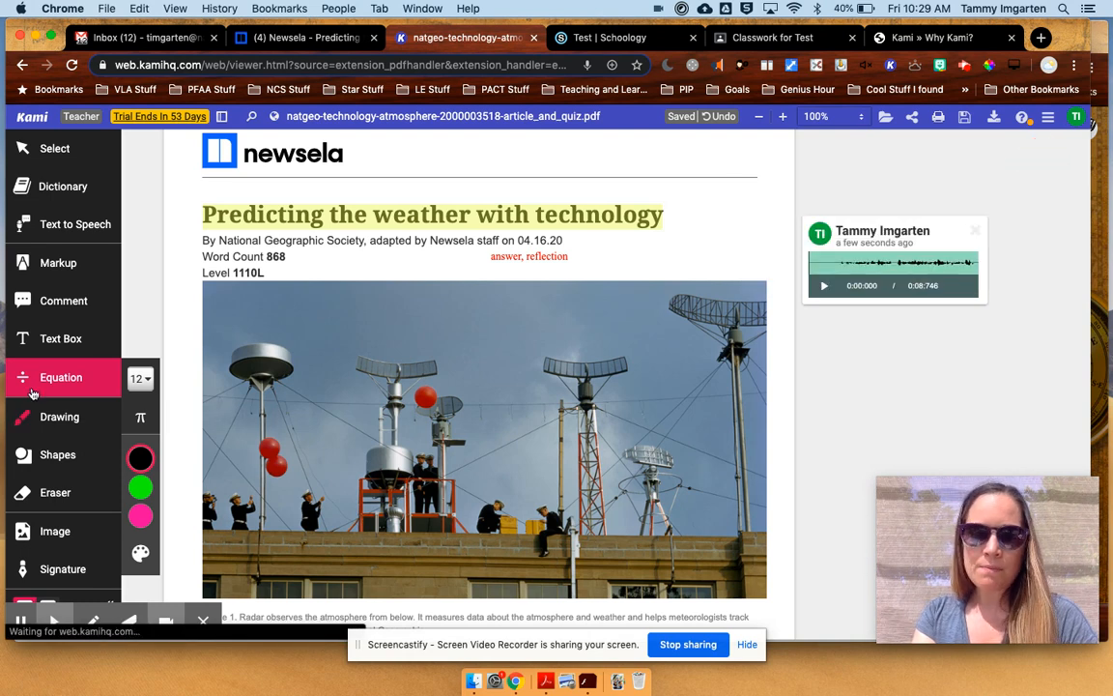
Step: Open the equation symbol palette and place an empty equation box beside the "answer, reflection" text
click(140, 417)
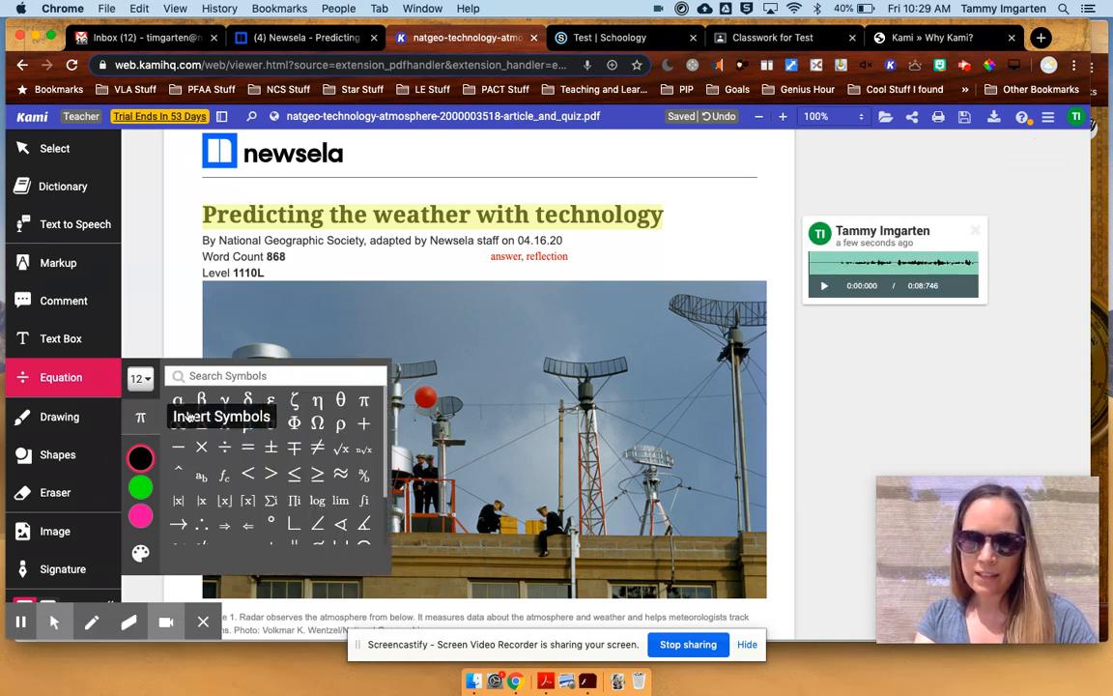
click(702, 256)
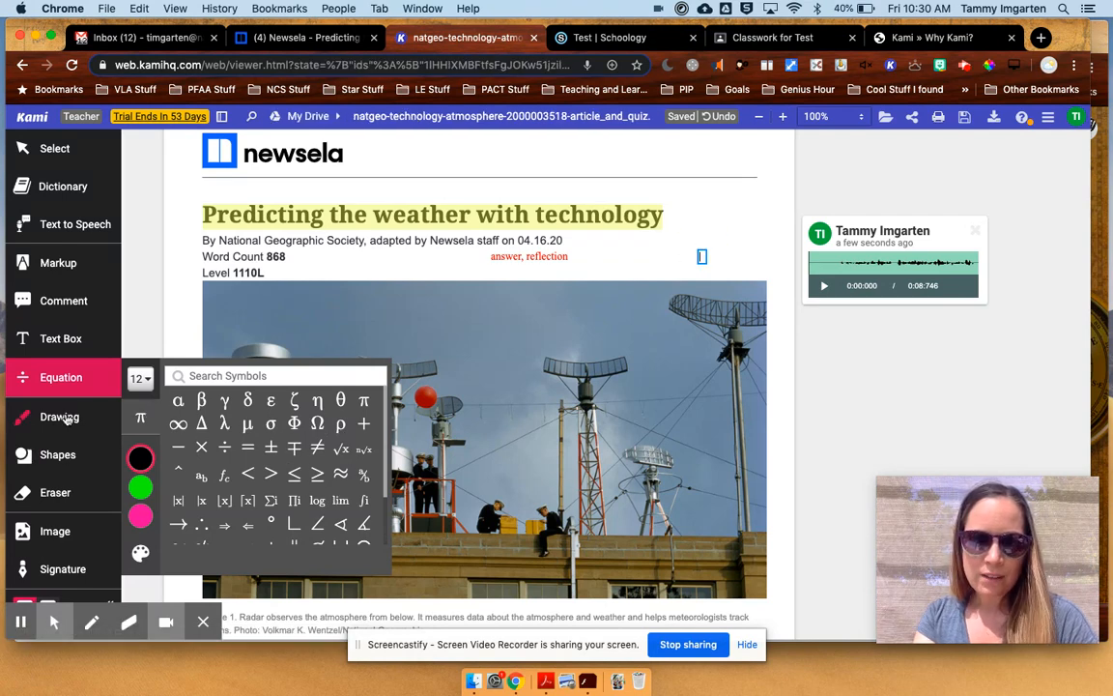
Step: Draw a pink freehand scribble across the radar photo and undo it
click(60, 414)
mouse_move(392, 358)
mouse_down()
mouse_move(507, 304)
mouse_move(474, 386)
mouse_move(527, 299)
mouse_move(374, 433)
mouse_up()
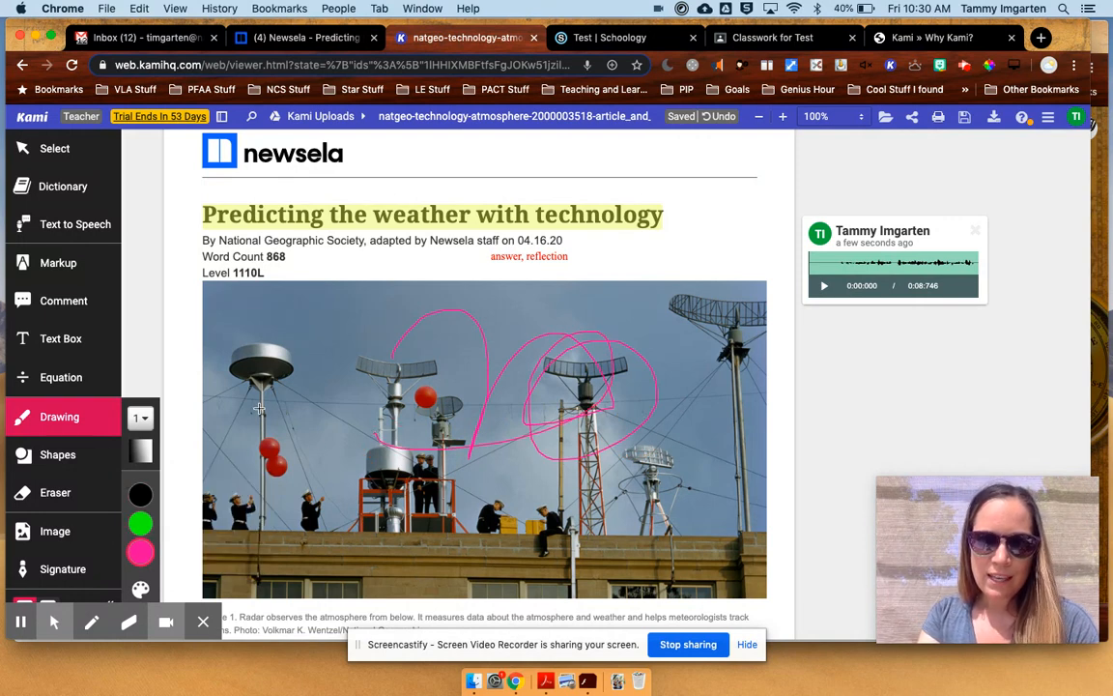
key(super+z)
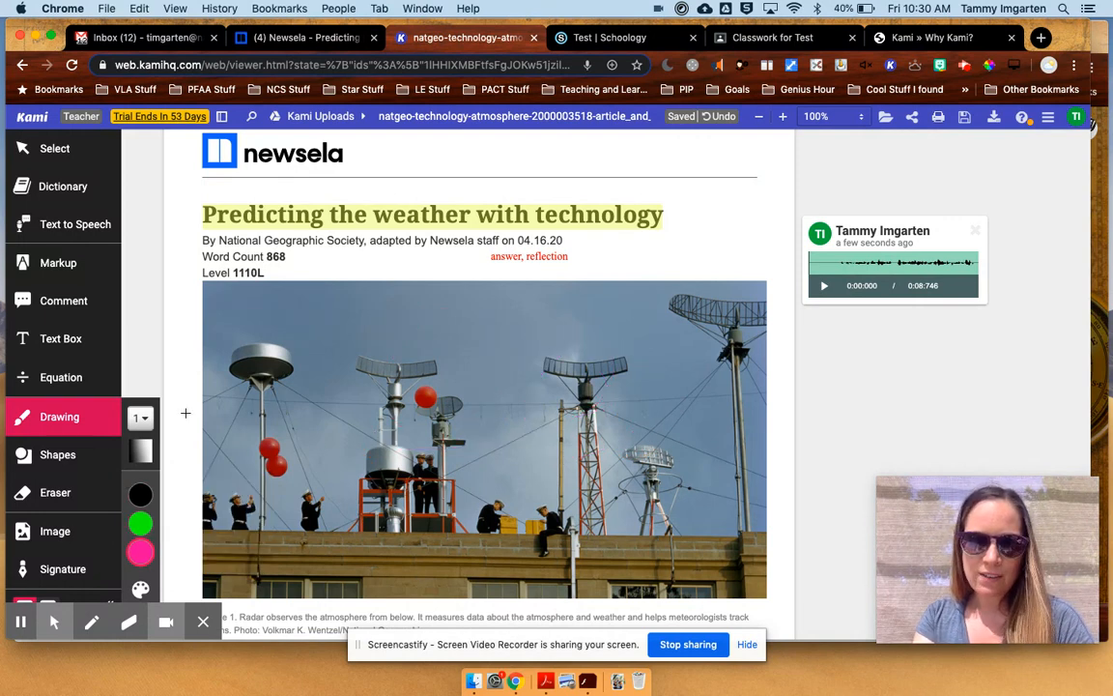
Step: Draw a red straight line under the sentence "That's why scientists need accurate and precise instruments to understand what happens there."
click(57, 455)
click(136, 472)
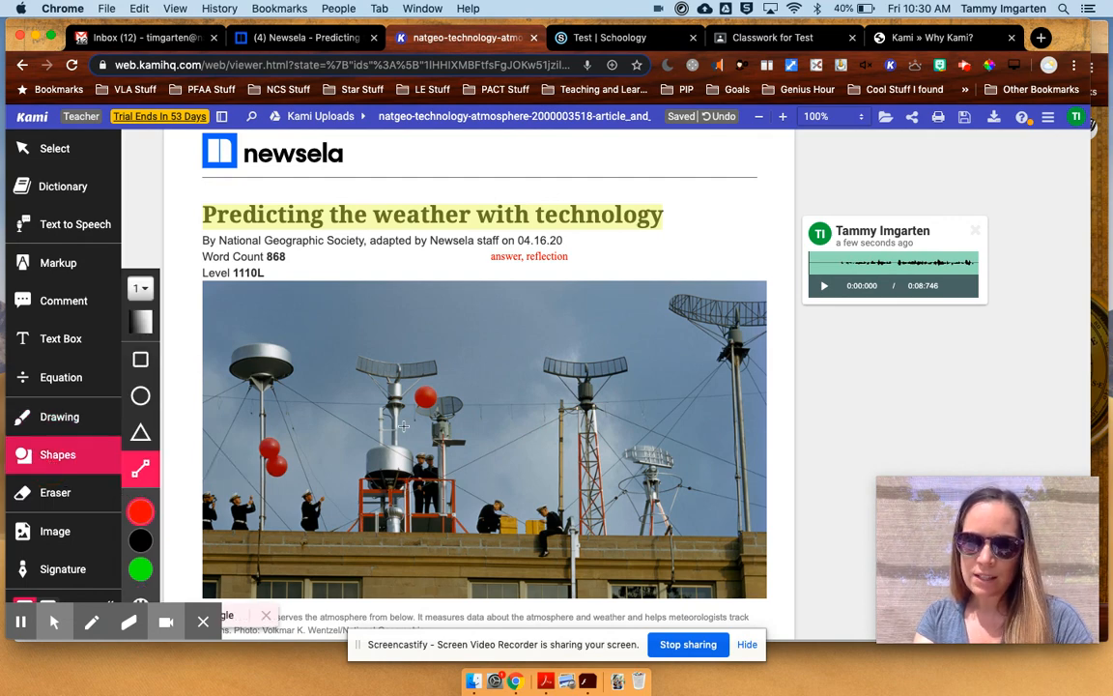
click(889, 282)
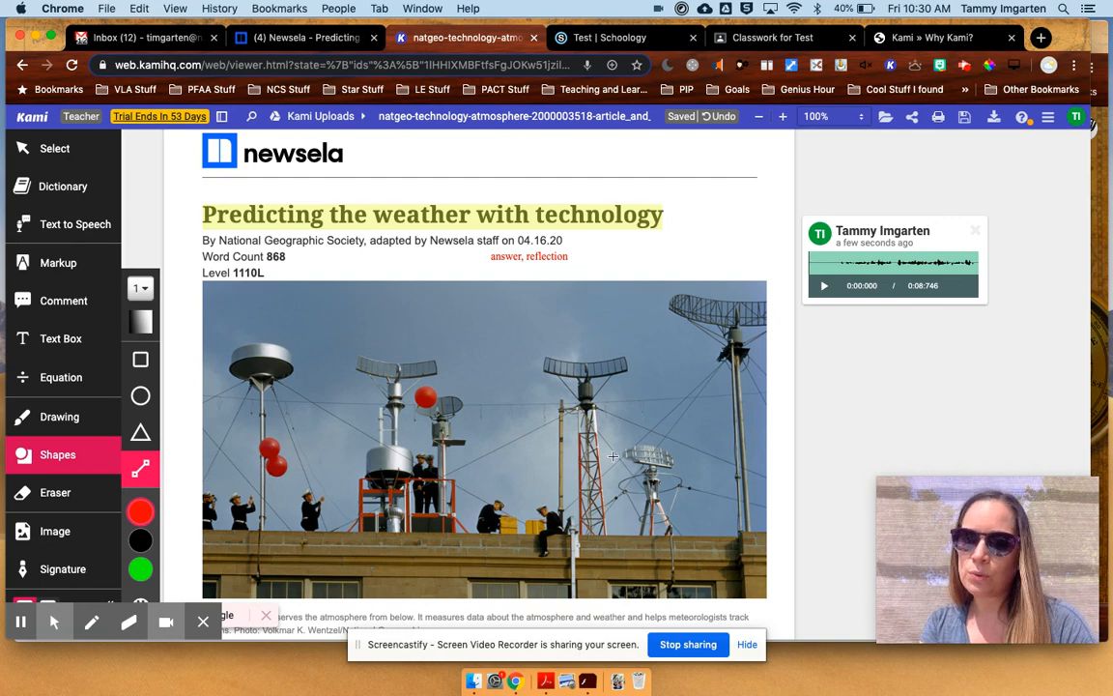
scroll(657, 415, down, 5)
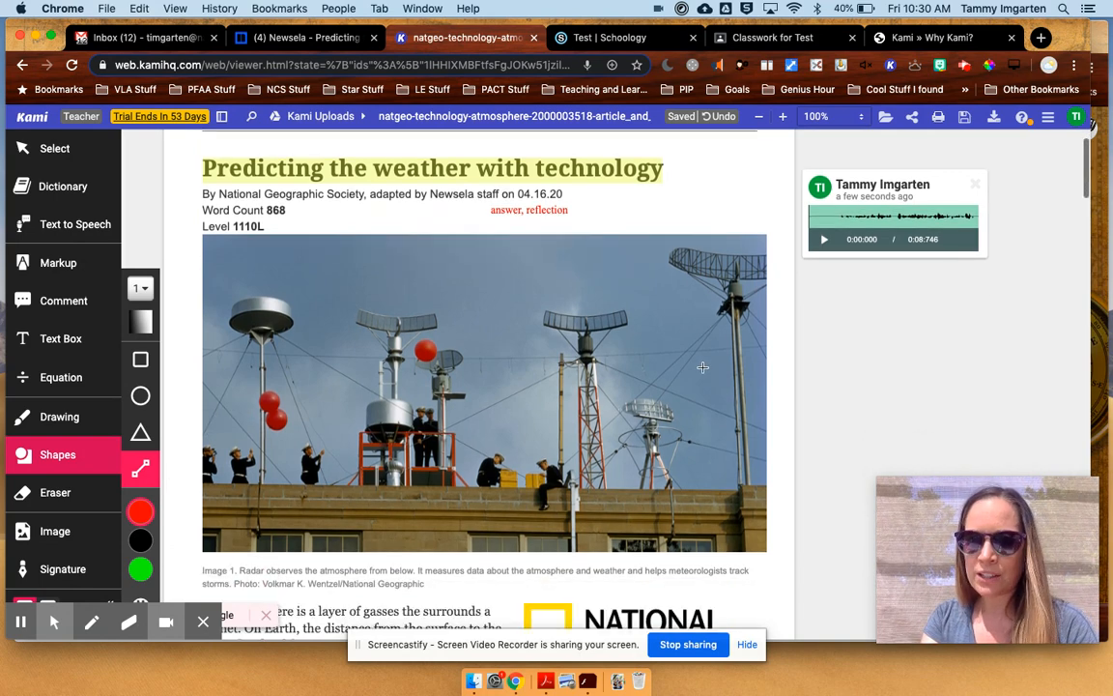
scroll(703, 367, down, 5)
scroll(250, 480, down, 2)
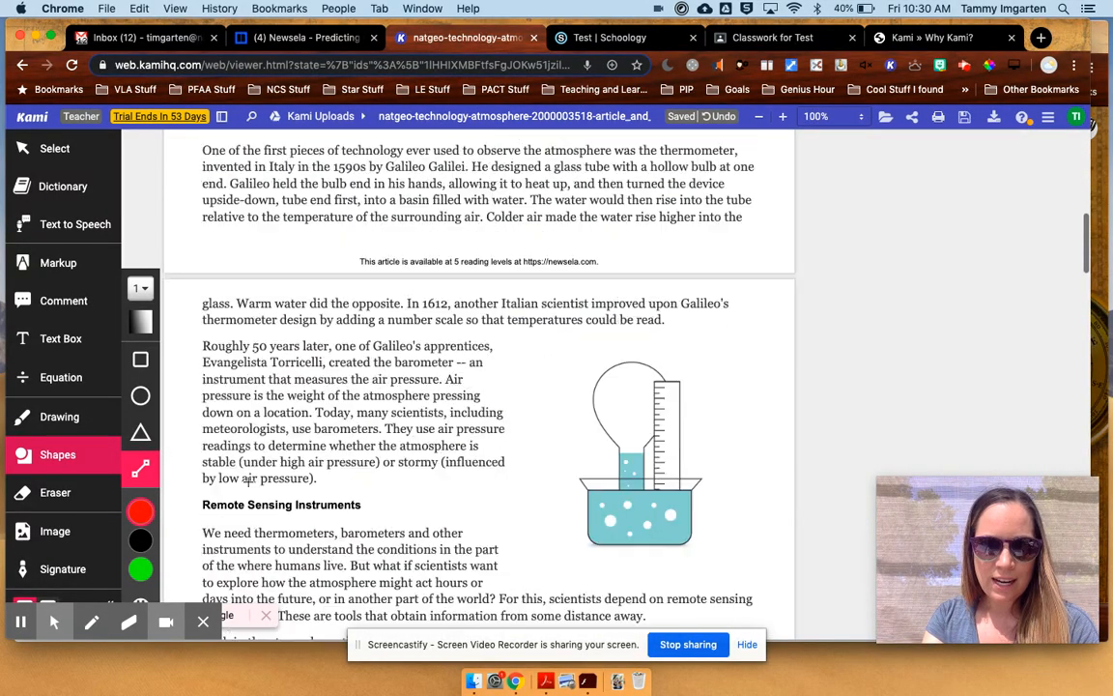
scroll(249, 480, up, 1)
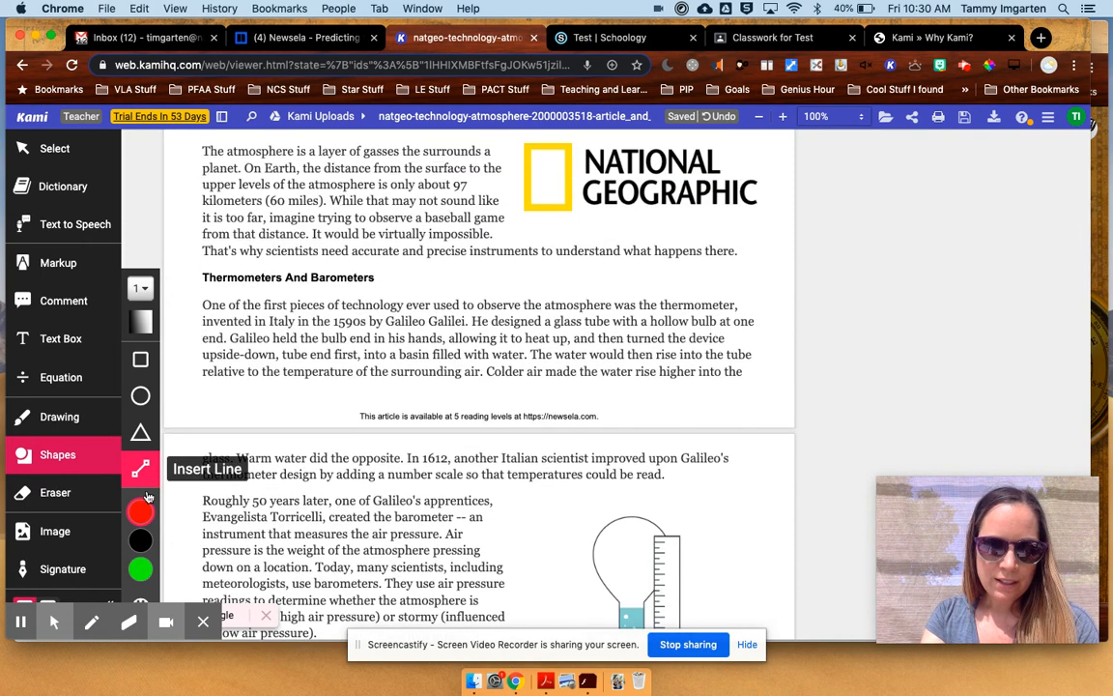
drag(199, 264, 734, 278)
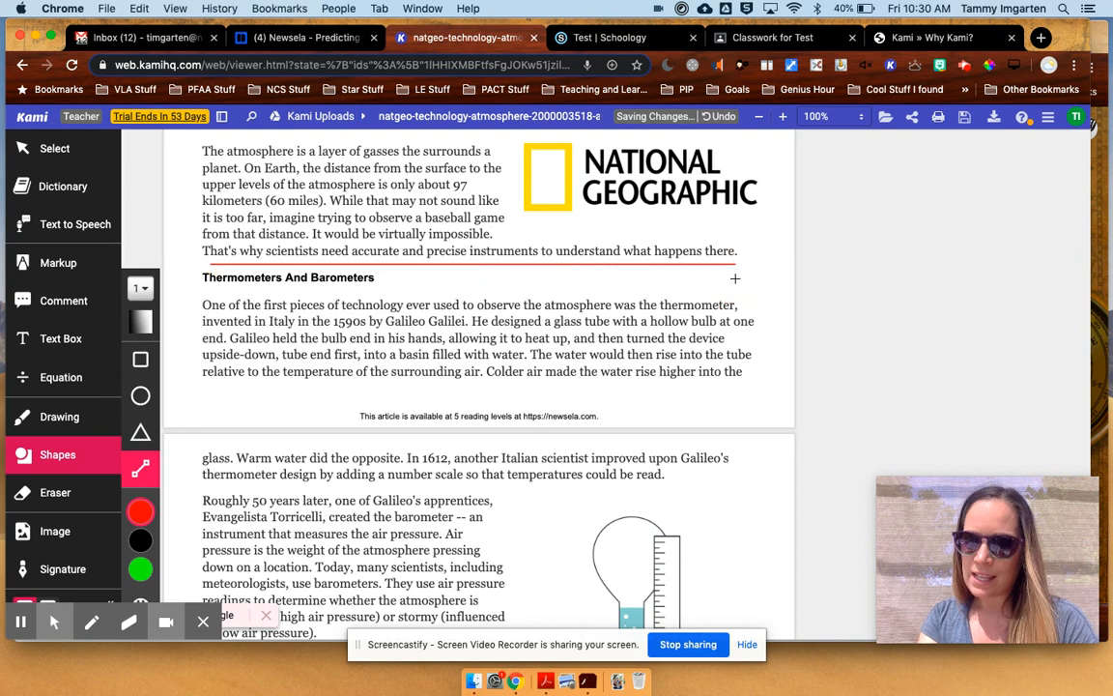
Step: Record a voice comment on the words "happens there." at the end of the underlined sentence and stop the recording
click(49, 154)
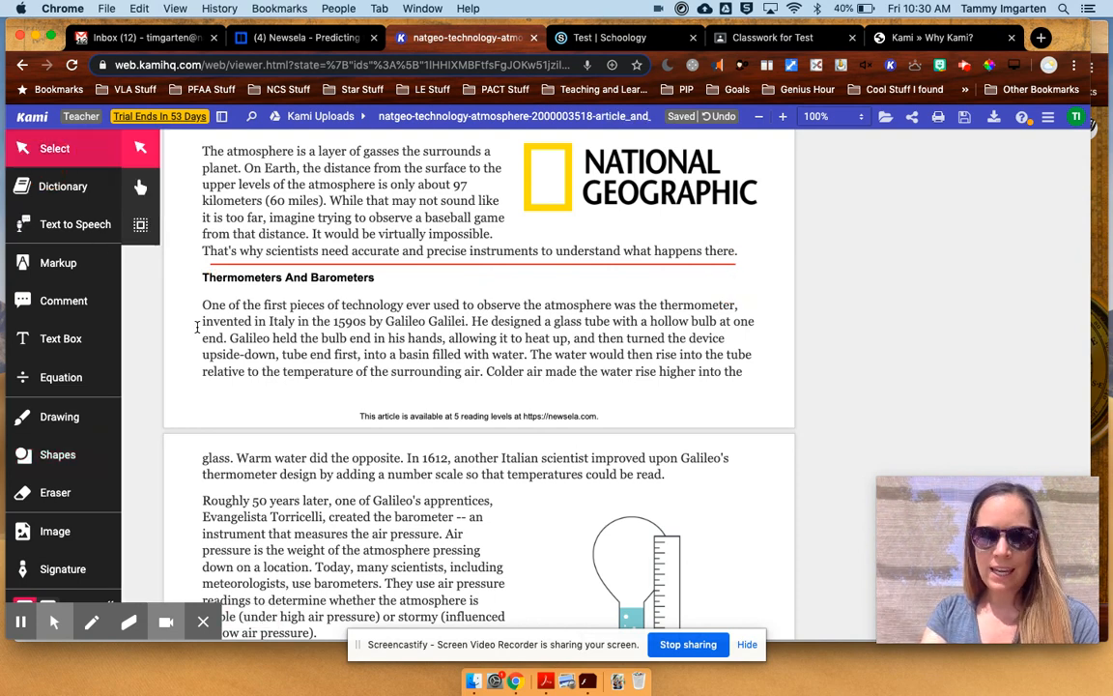
drag(378, 284, 218, 281)
click(295, 257)
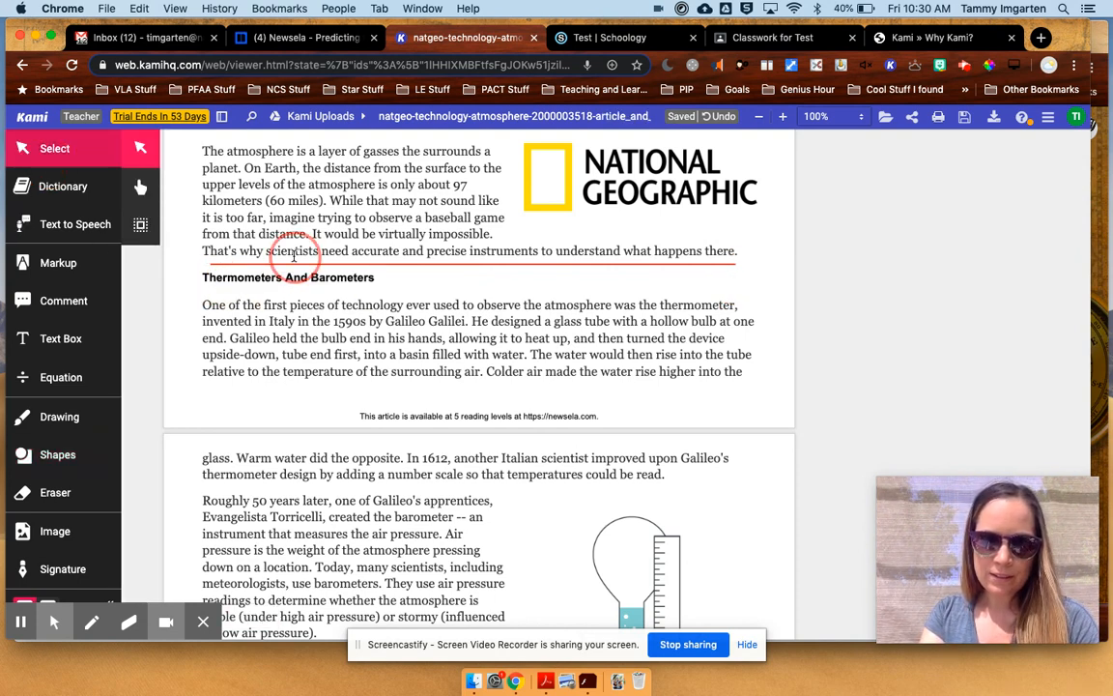
drag(738, 253, 655, 252)
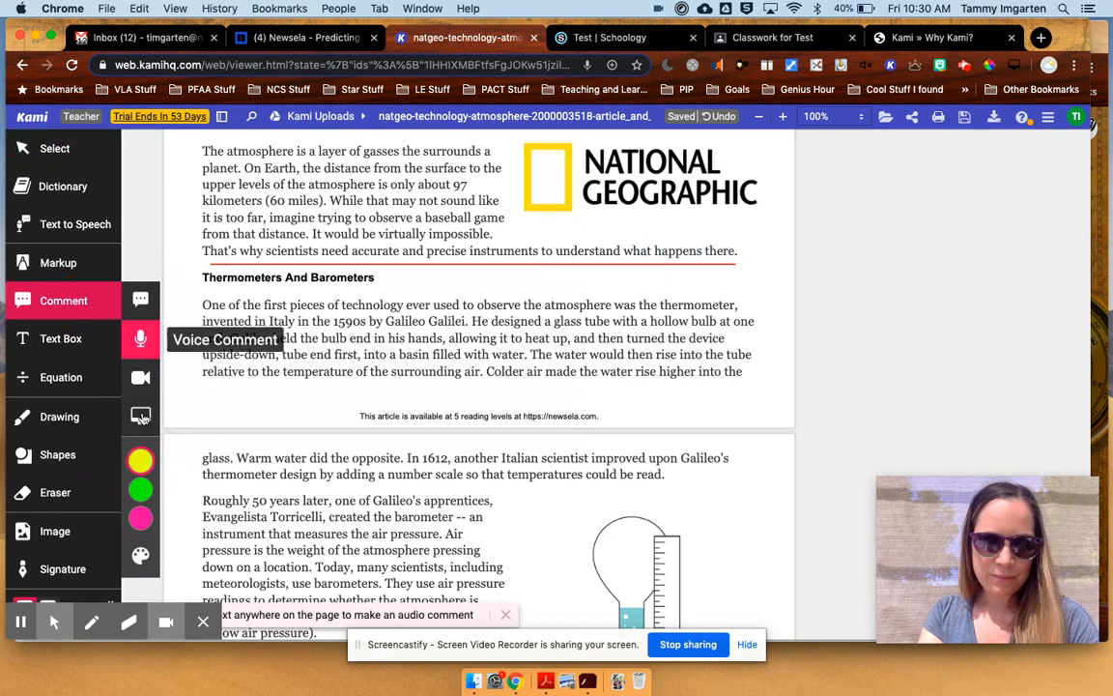
click(140, 338)
click(141, 413)
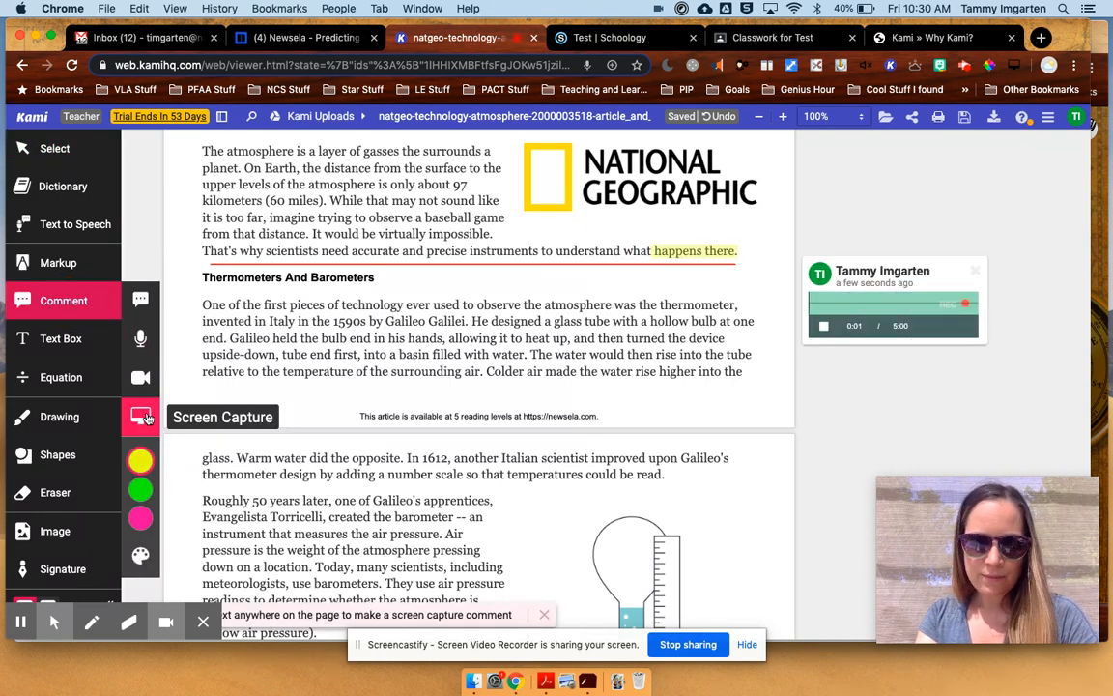
click(140, 379)
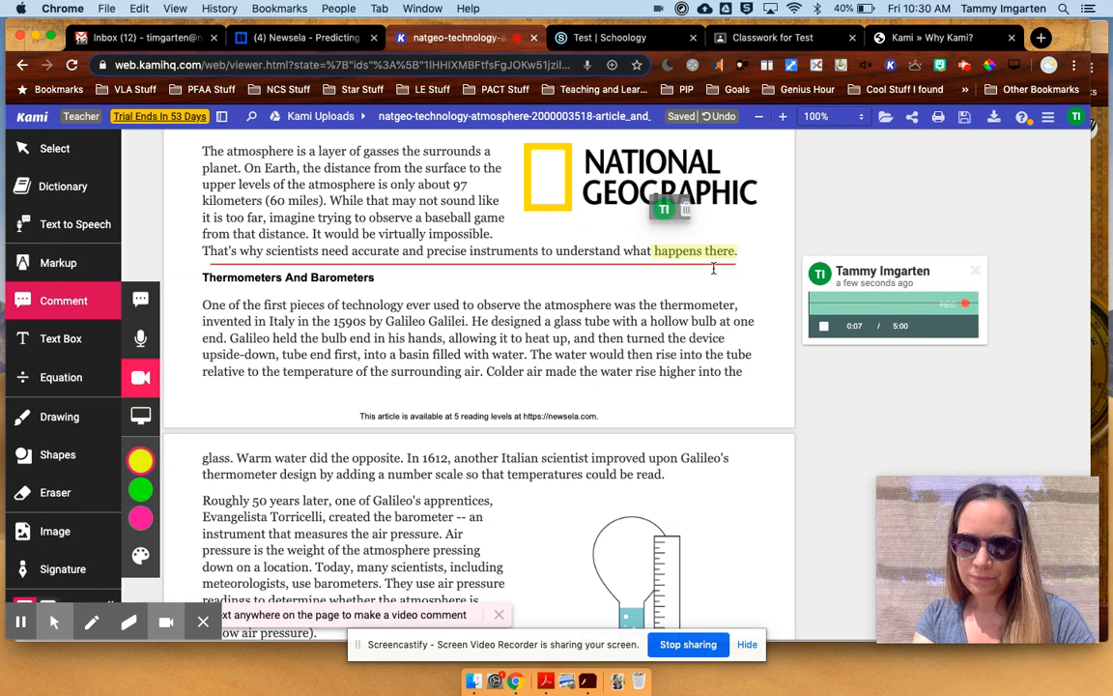
click(825, 325)
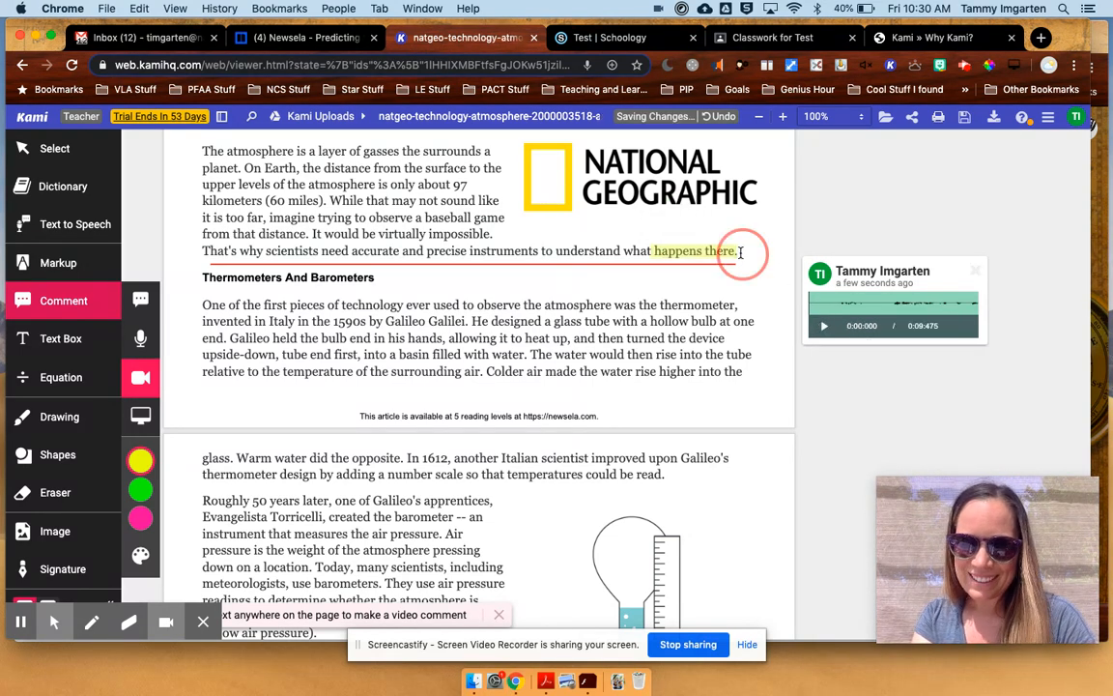
Step: Add a video comment on the words "happens there." and finish its recording
click(667, 252)
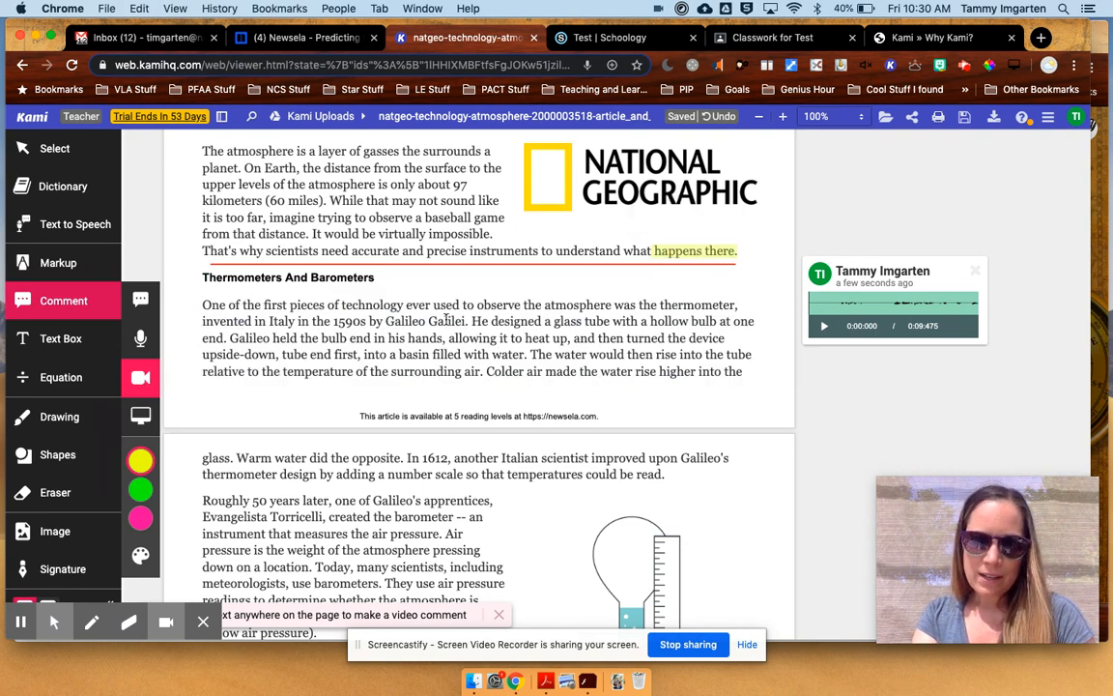
click(675, 250)
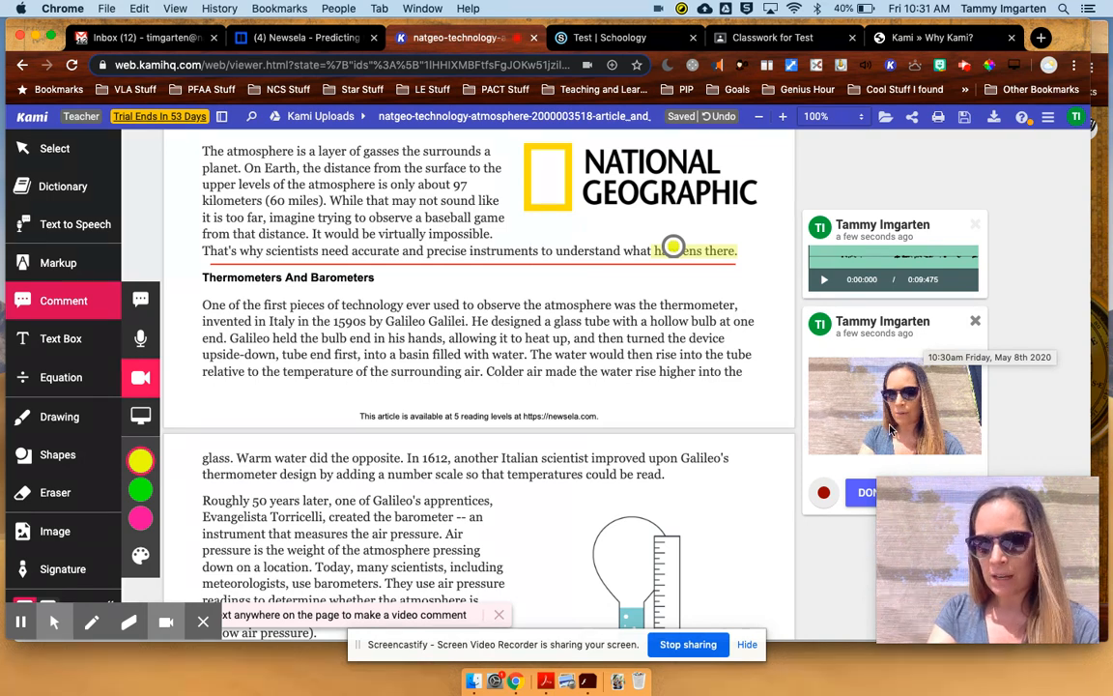
click(864, 498)
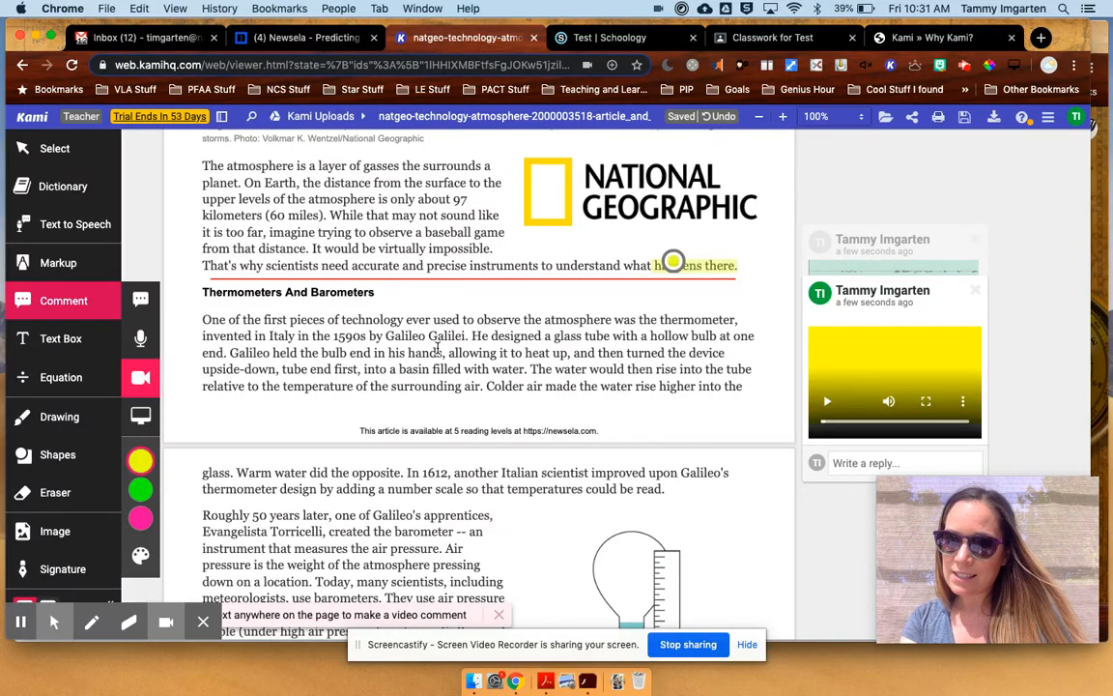
scroll(437, 348, up, 5)
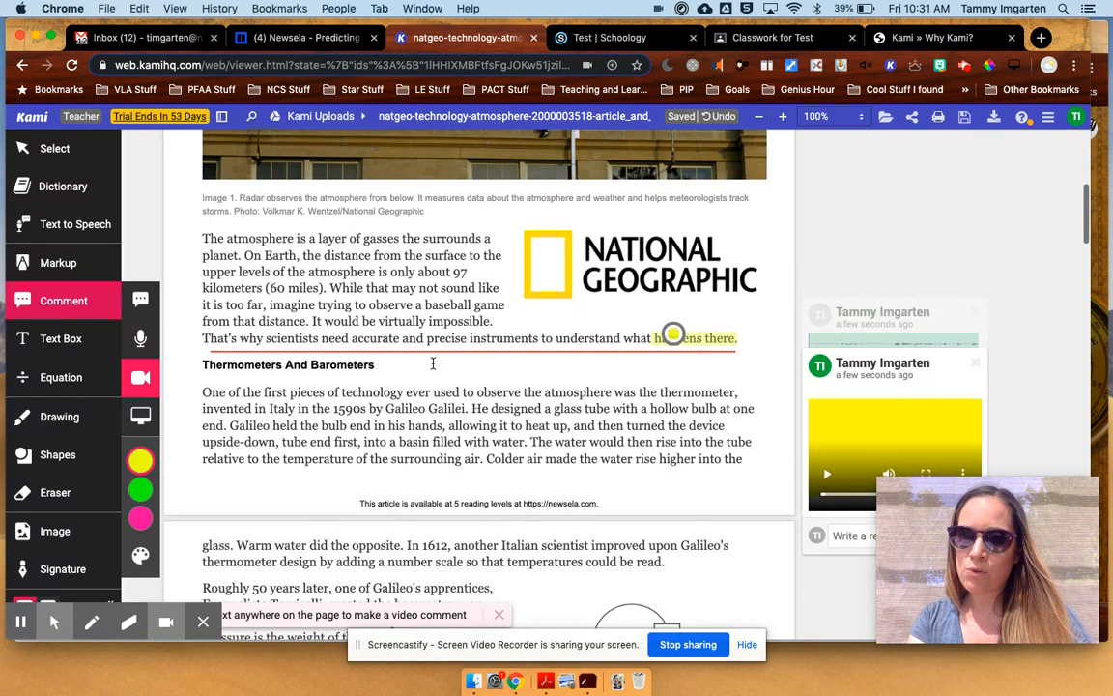
scroll(433, 362, down, 1)
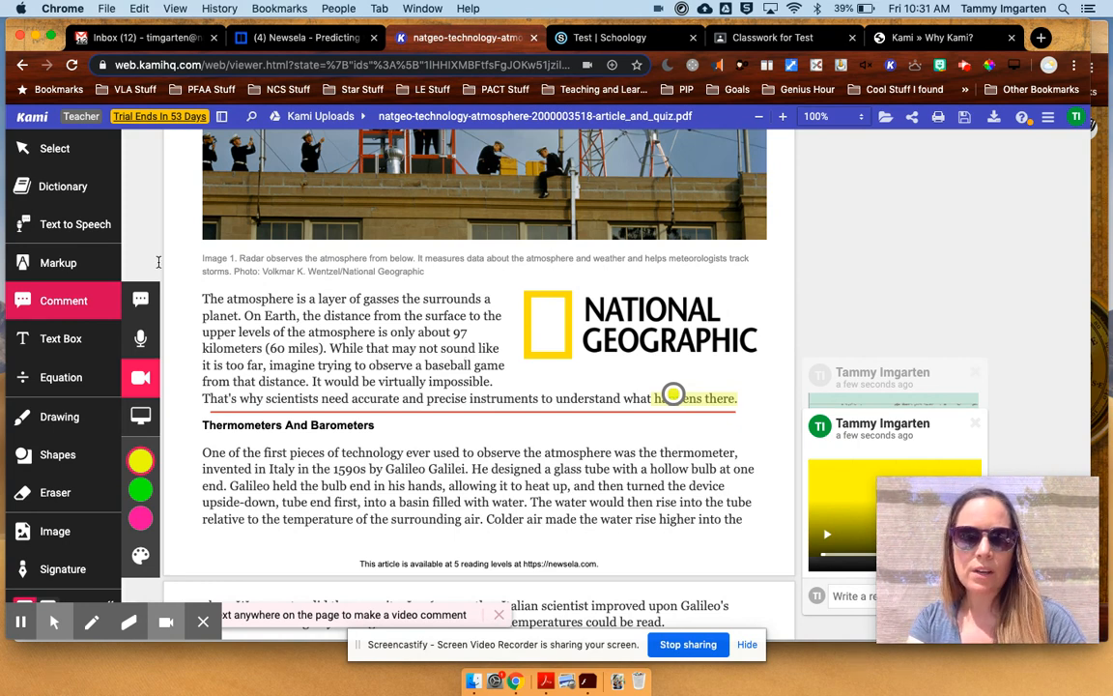
click(155, 456)
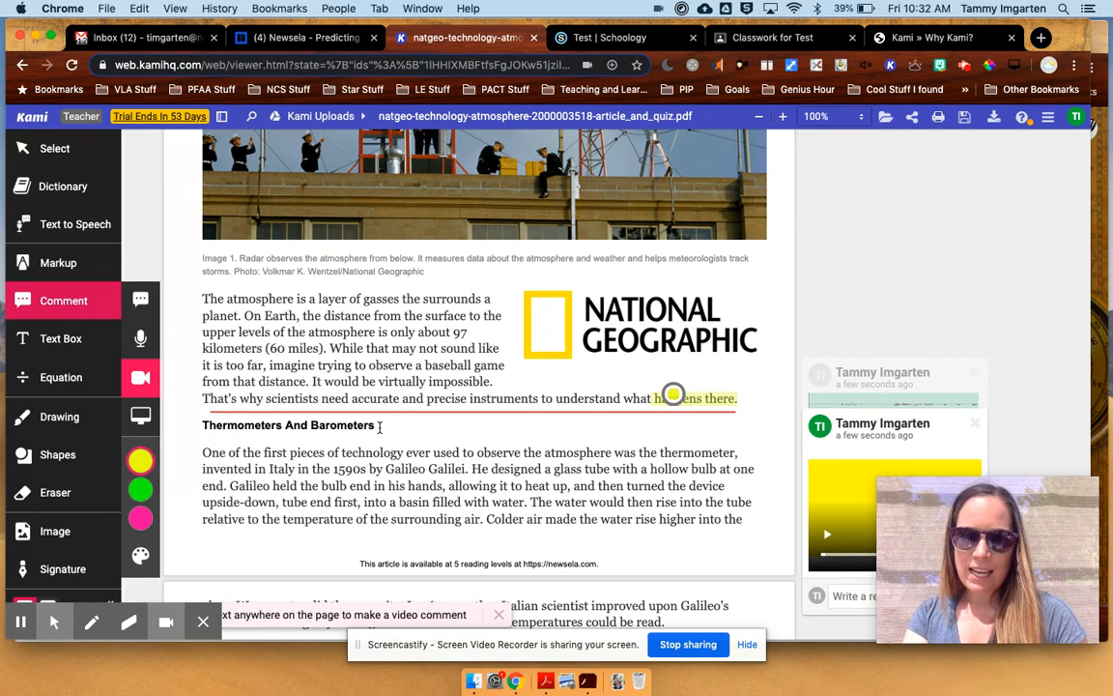
click(522, 410)
scroll(599, 406, down, 3)
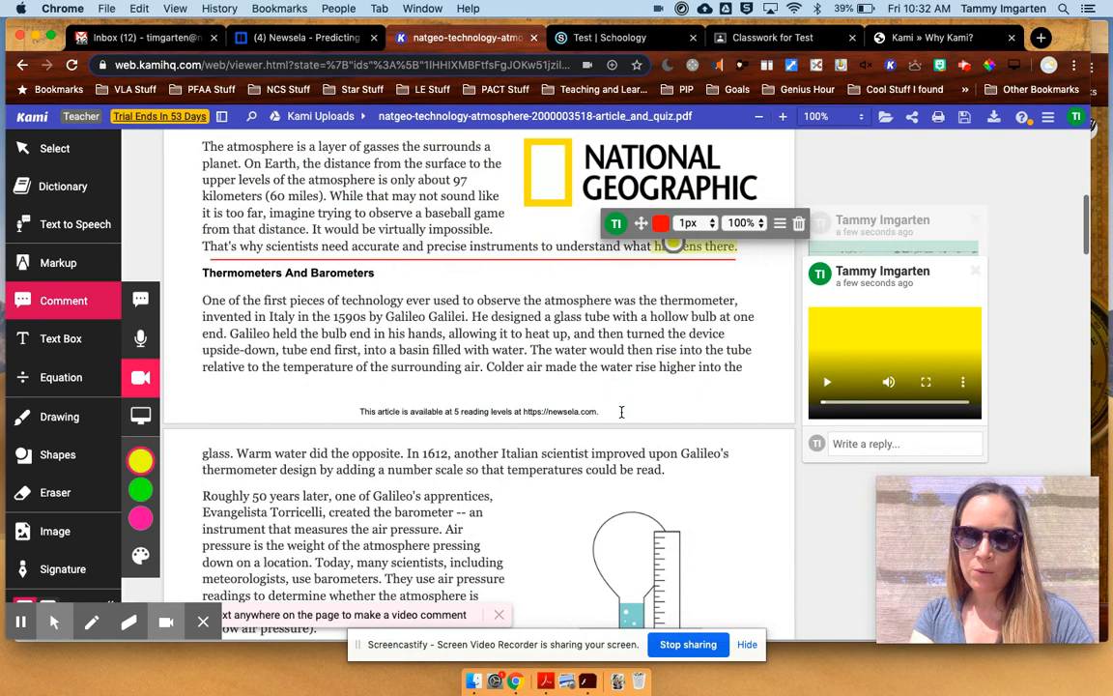
scroll(622, 412, down, 1)
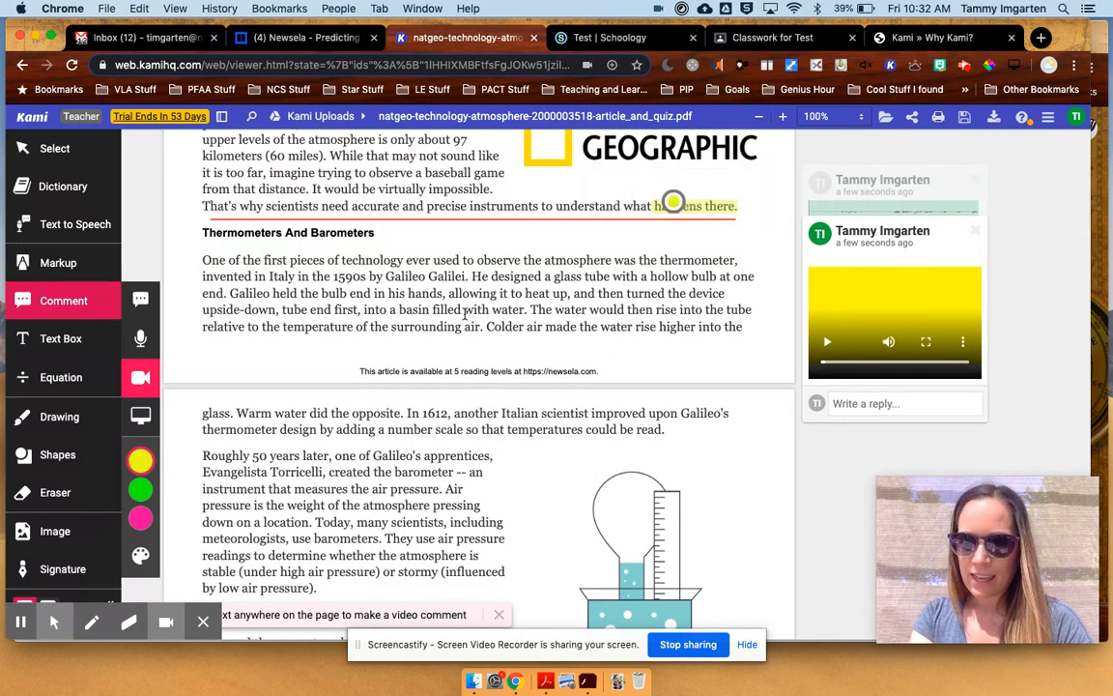
Step: Add a red size 14 text box reading "LEARN" beside the "Thermometers And Barometers" heading and enlarge the box
click(83, 339)
click(417, 232)
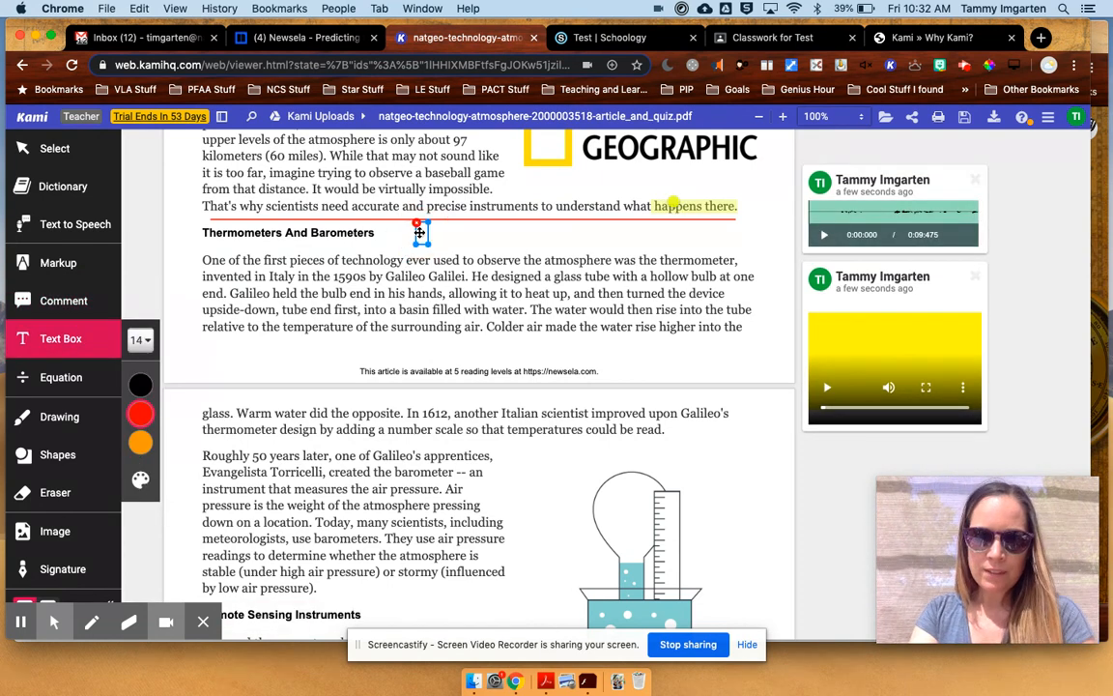
text(LEARN)
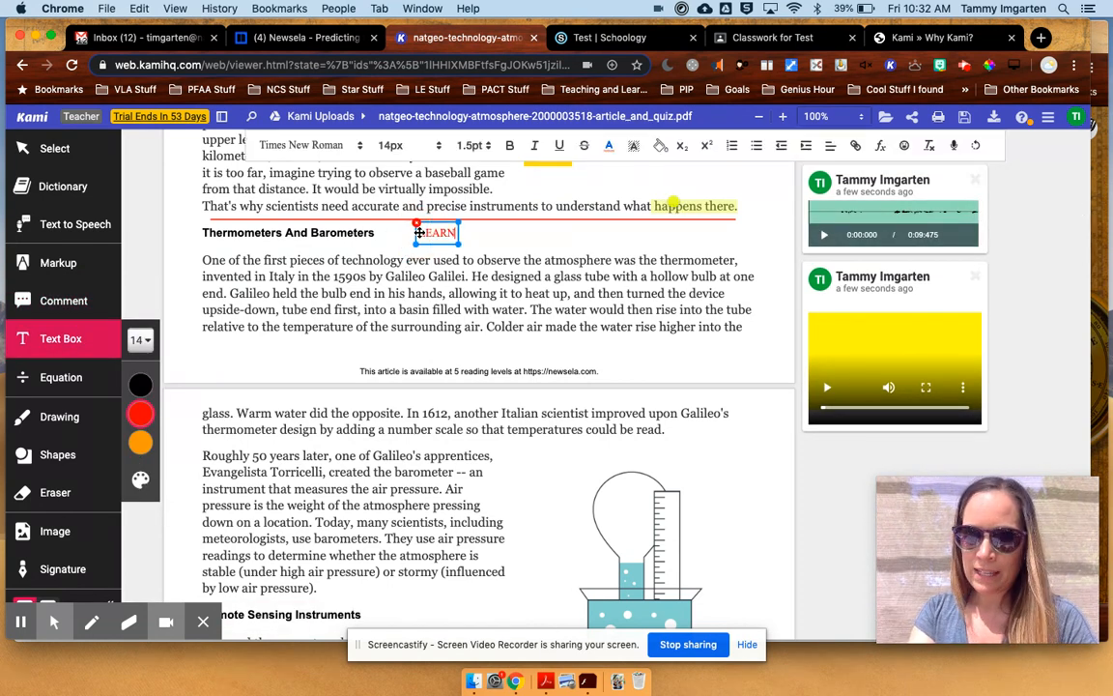
drag(460, 243, 490, 266)
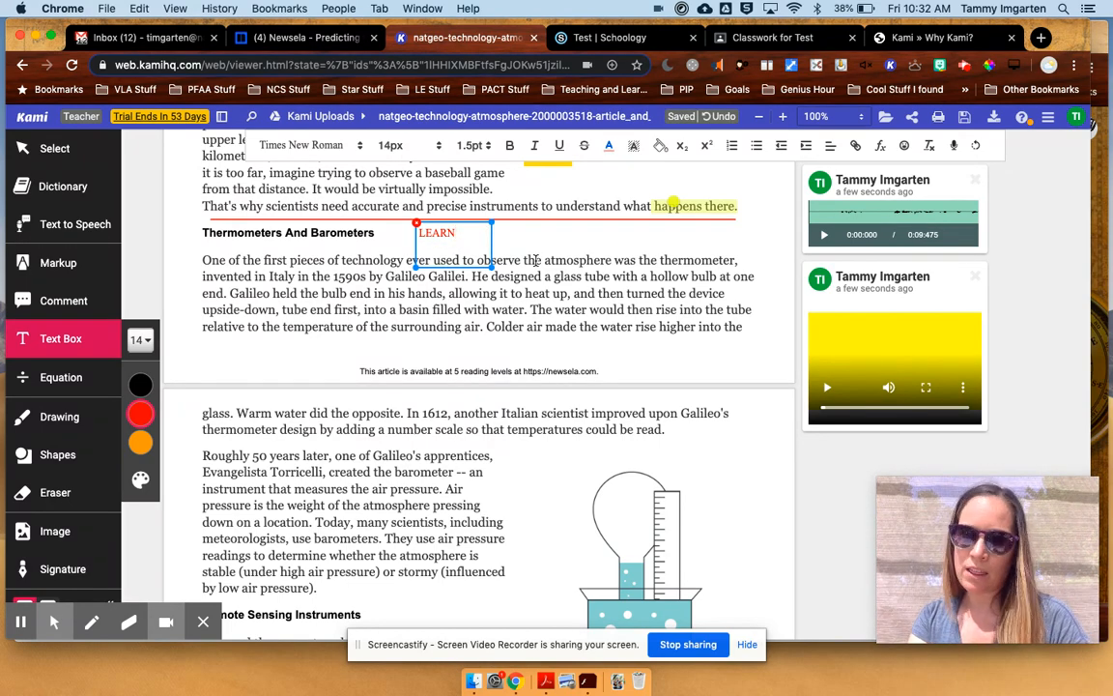
Step: Add a red size 14 text box reading "DO" above question 1 on the Quiz page
scroll(535, 260, down, 15)
scroll(535, 260, down, 20)
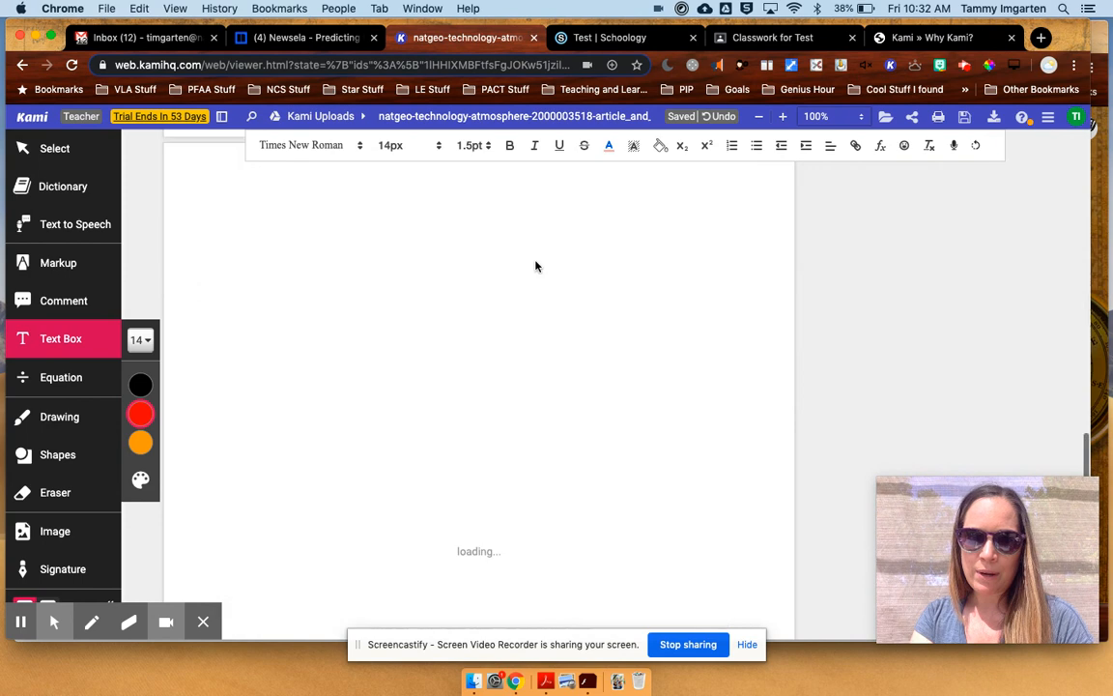
scroll(525, 414, up, 10)
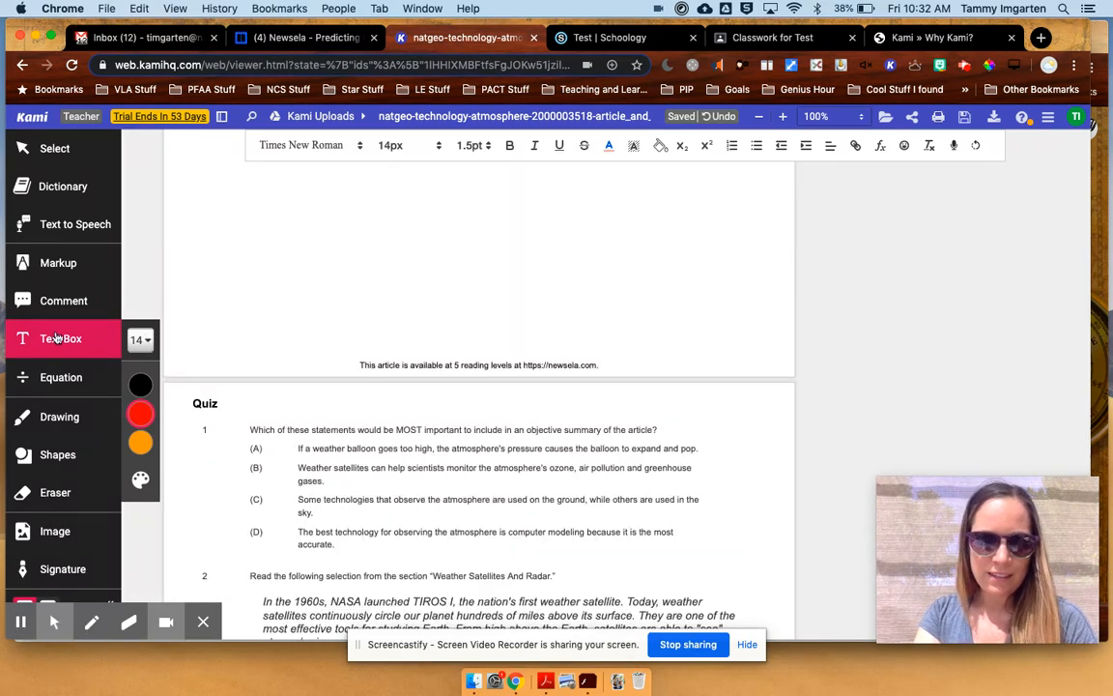
drag(345, 392, 407, 422)
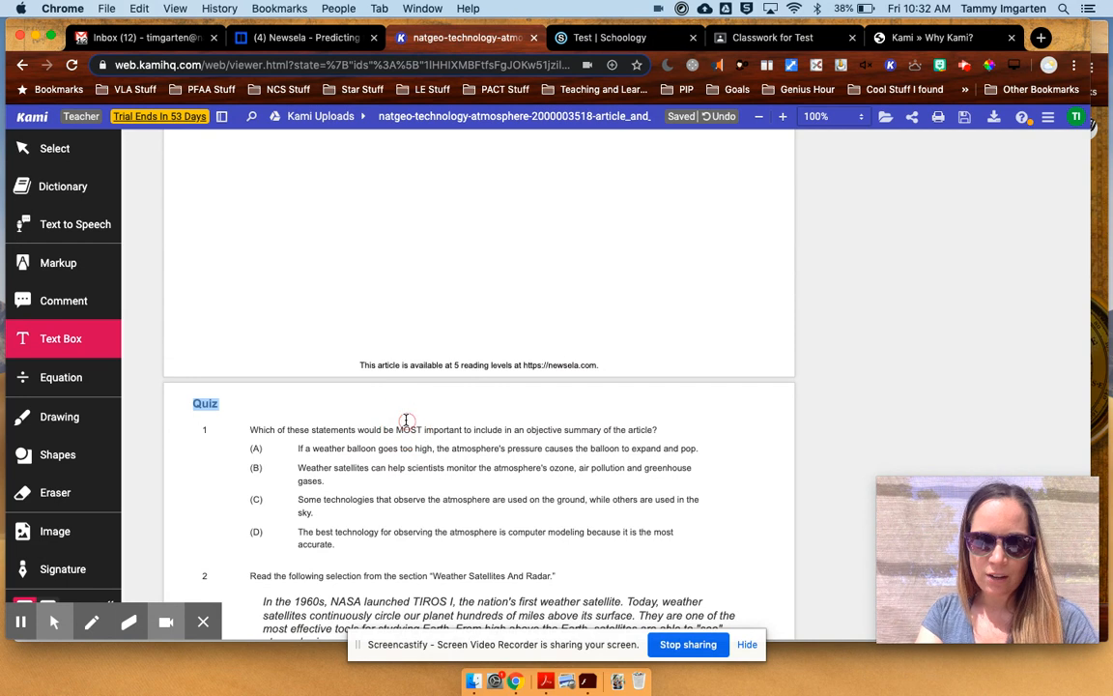
click(61, 340)
click(307, 416)
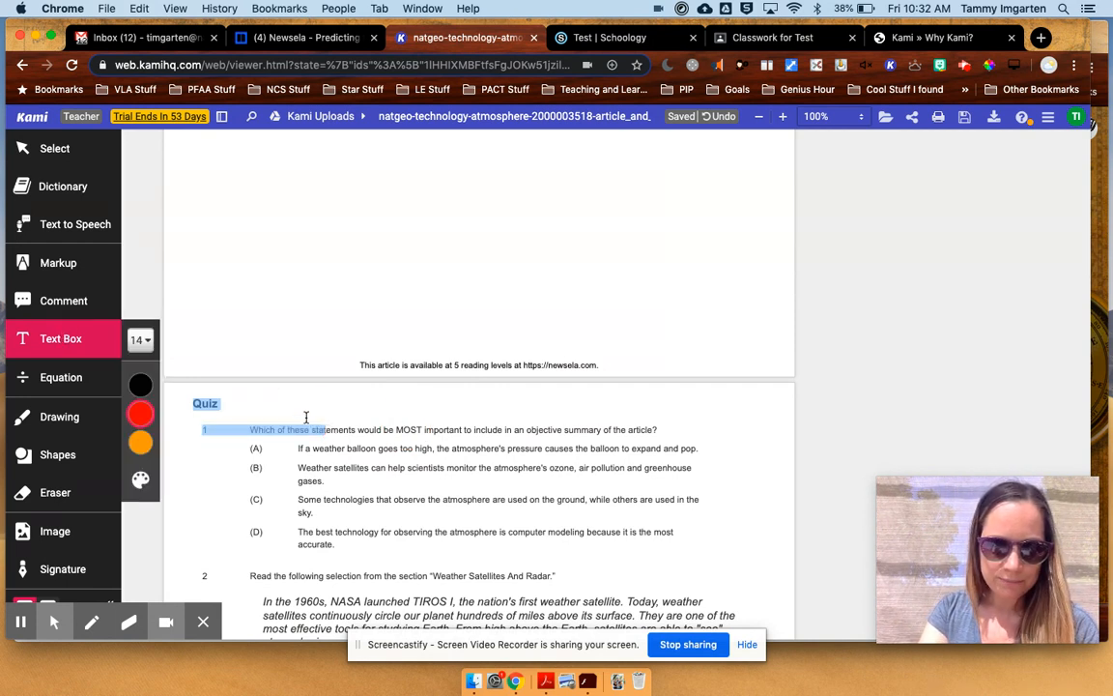
click(305, 414)
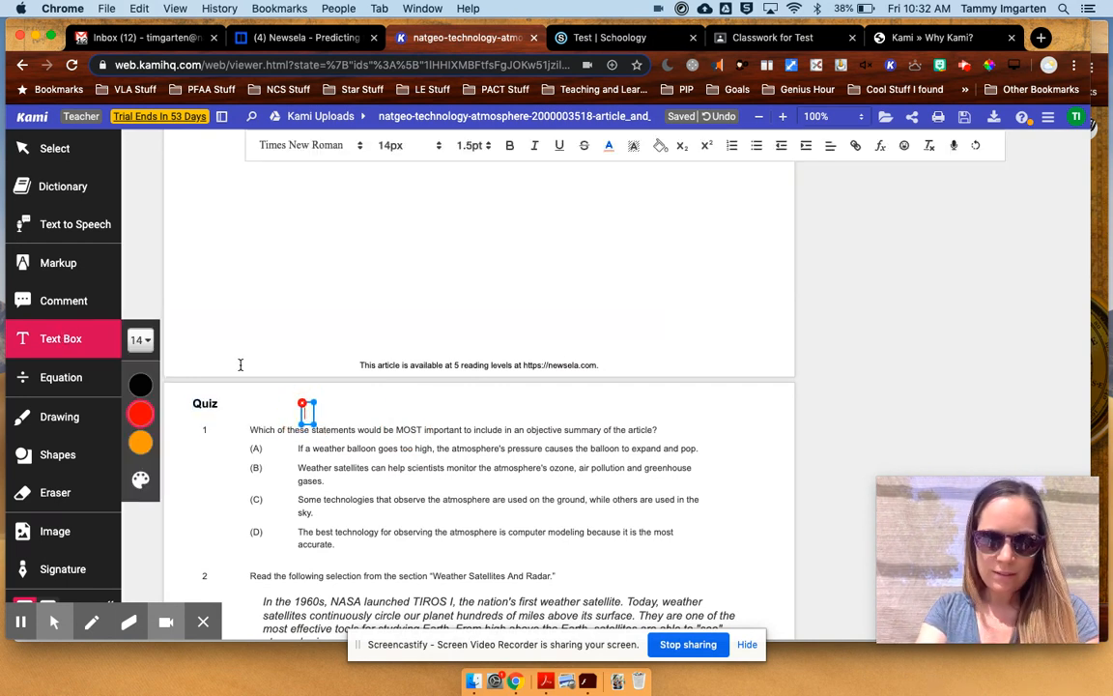
text(DO)
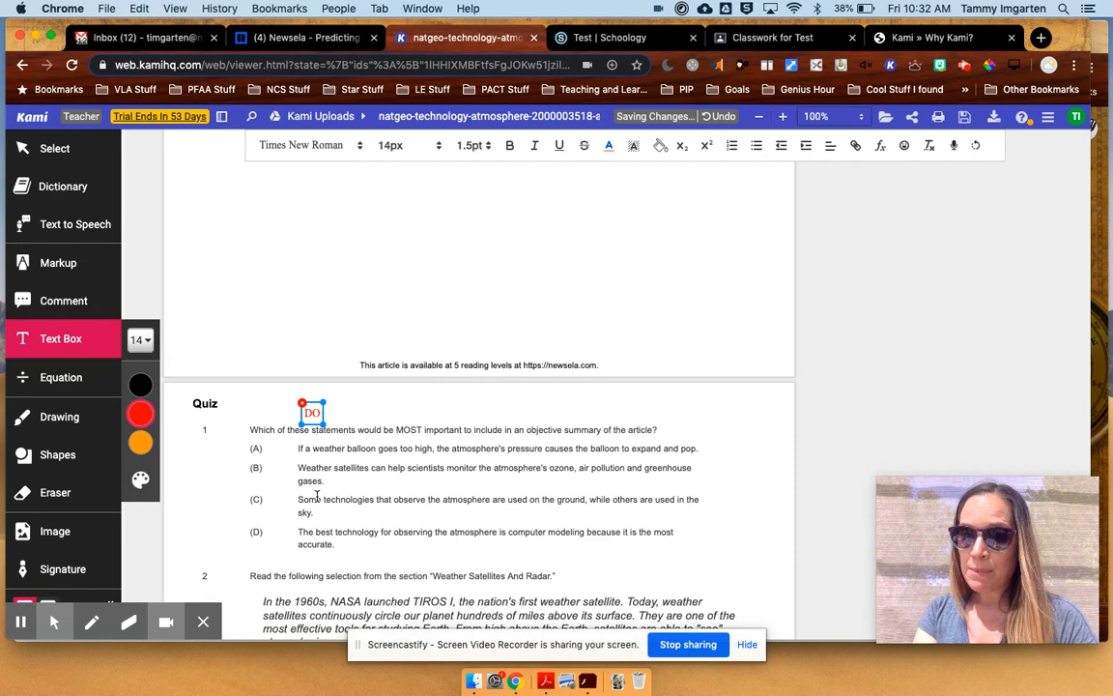
click(503, 510)
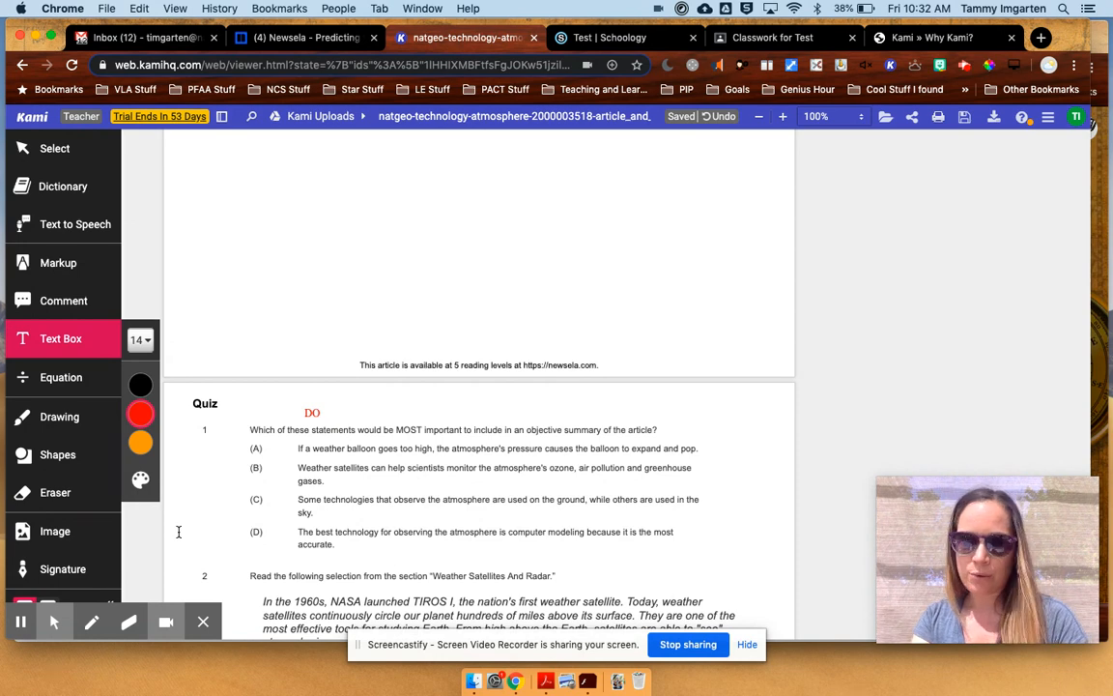
Step: Check the options for adding a signature and place the "APPROVED" image beside the answer choices of quiz question 1
click(75, 570)
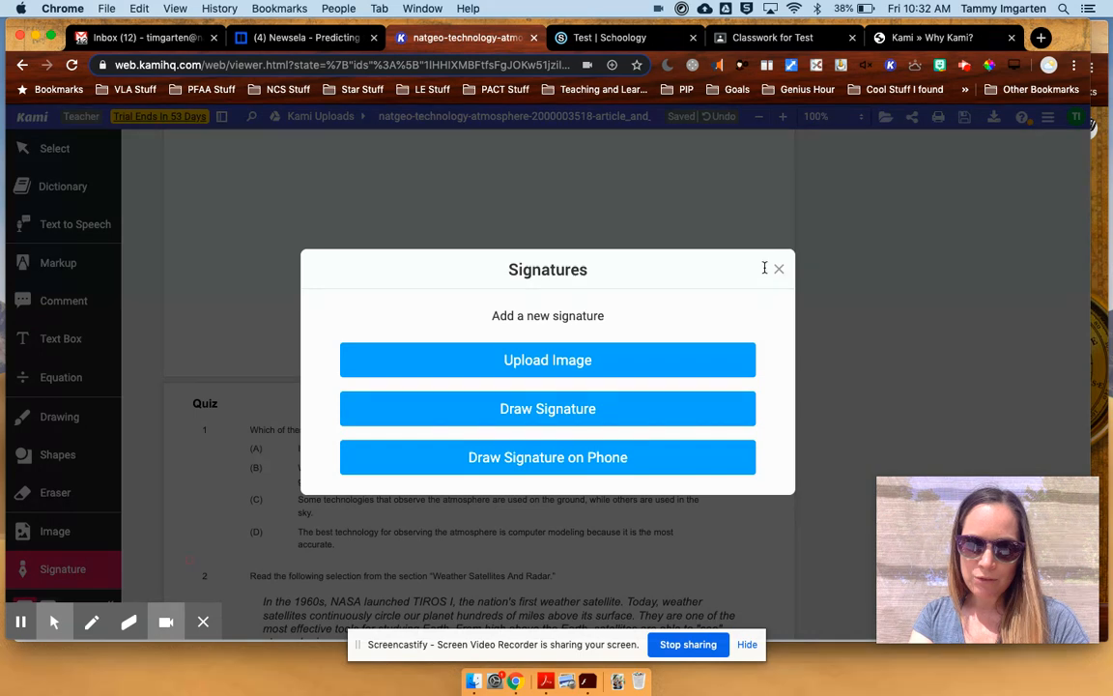
click(778, 269)
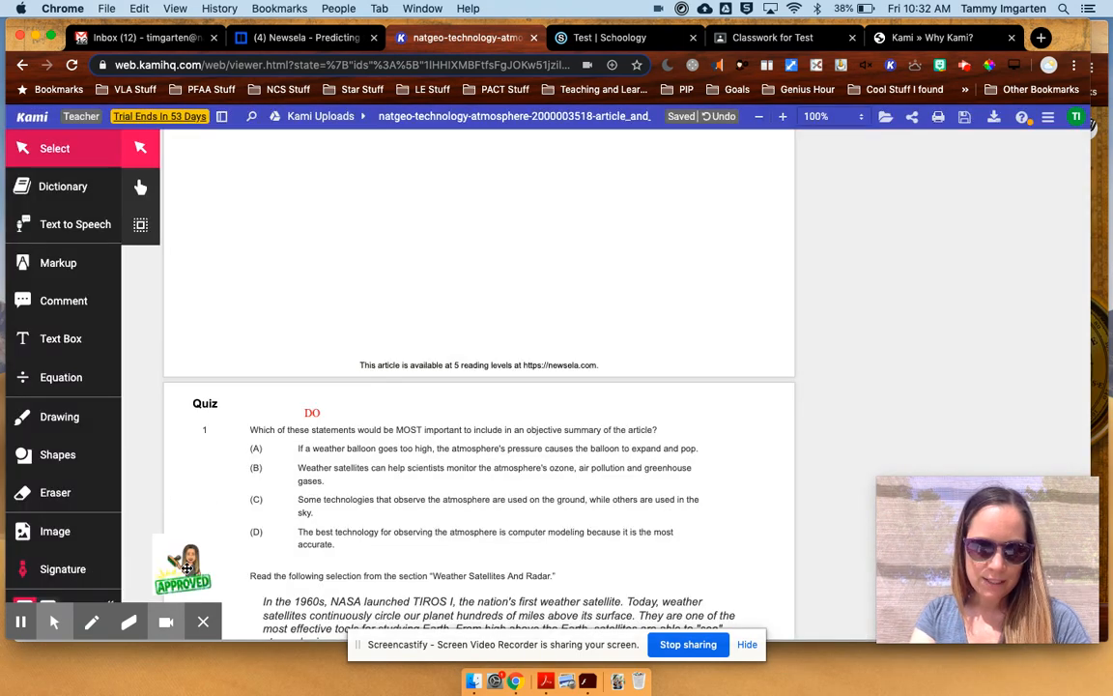
double_click(187, 567)
drag(232, 605, 741, 531)
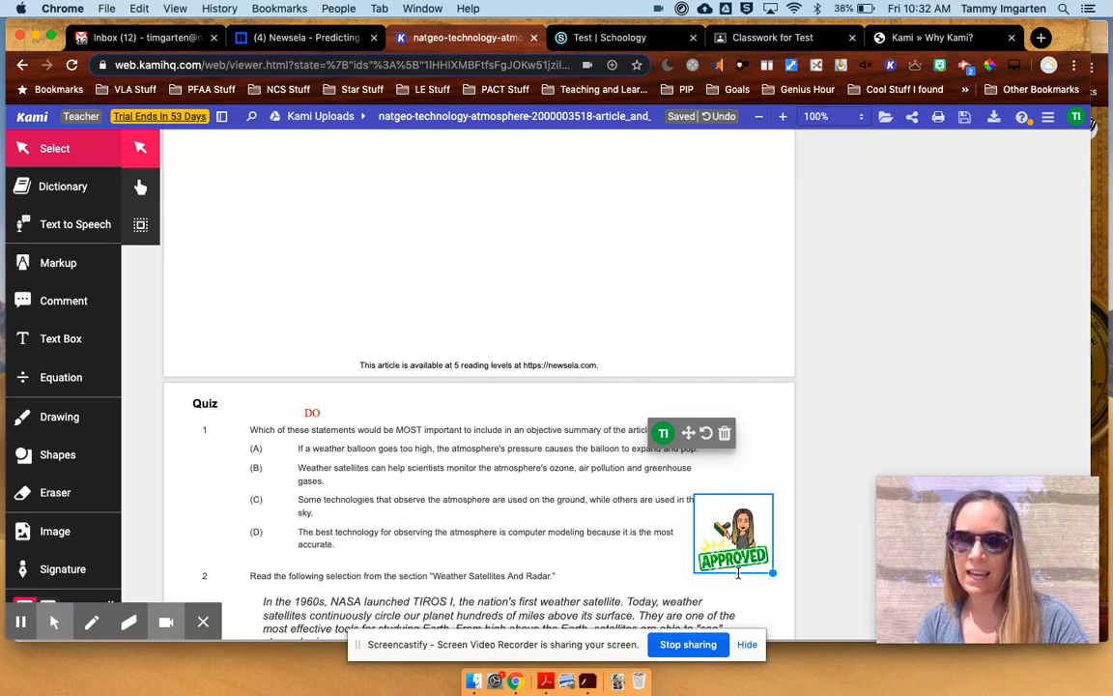
drag(716, 530, 178, 481)
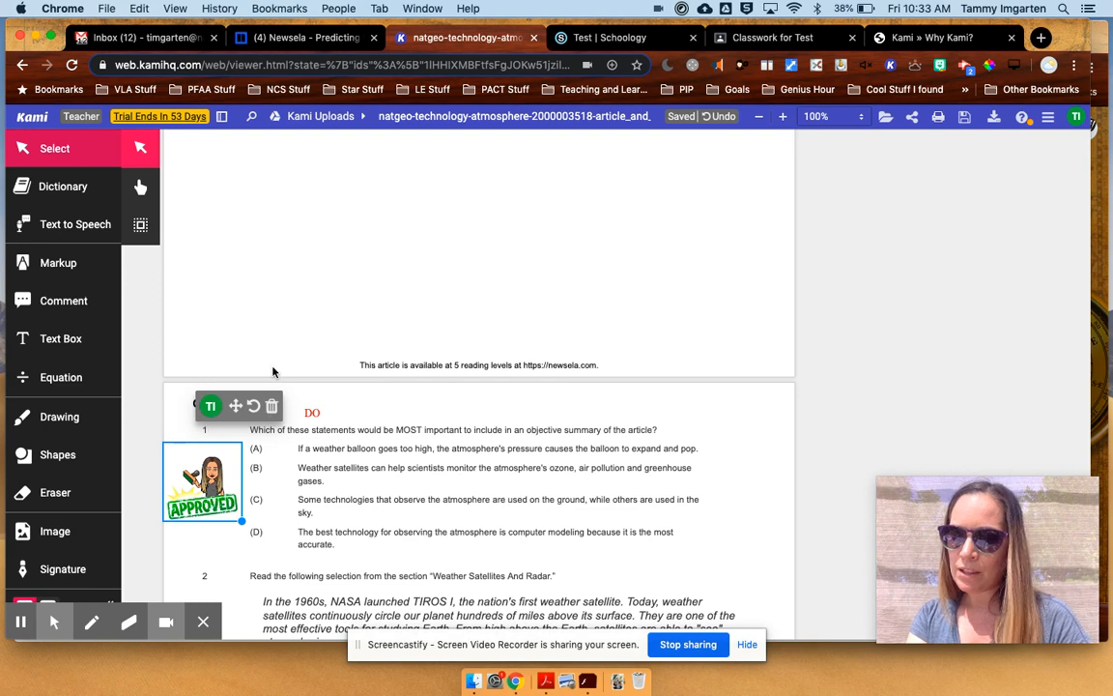
click(247, 337)
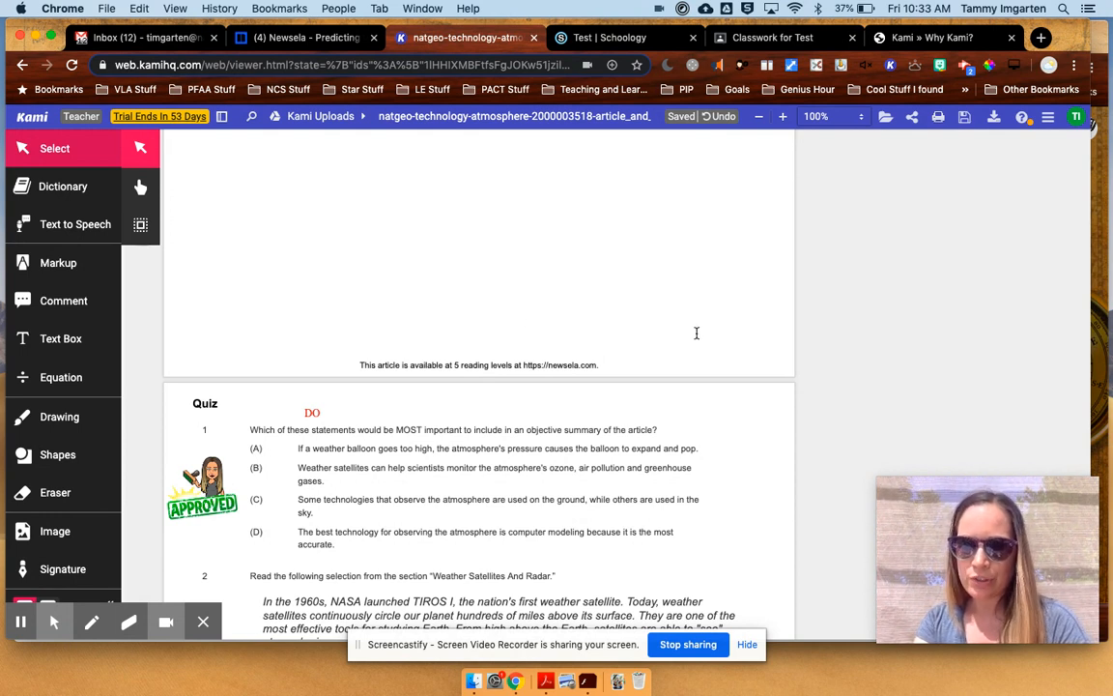
Step: View the print options for the document and return to the voice comment on the article's title
scroll(990, 242, up, 5)
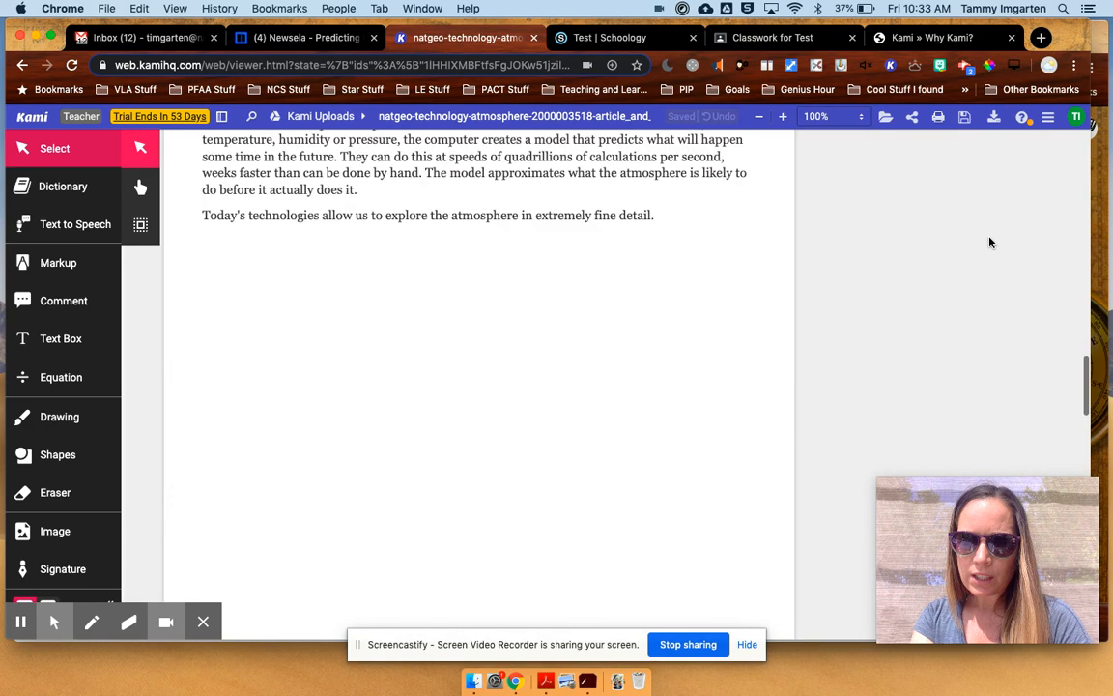
scroll(990, 243, up, 5)
click(937, 116)
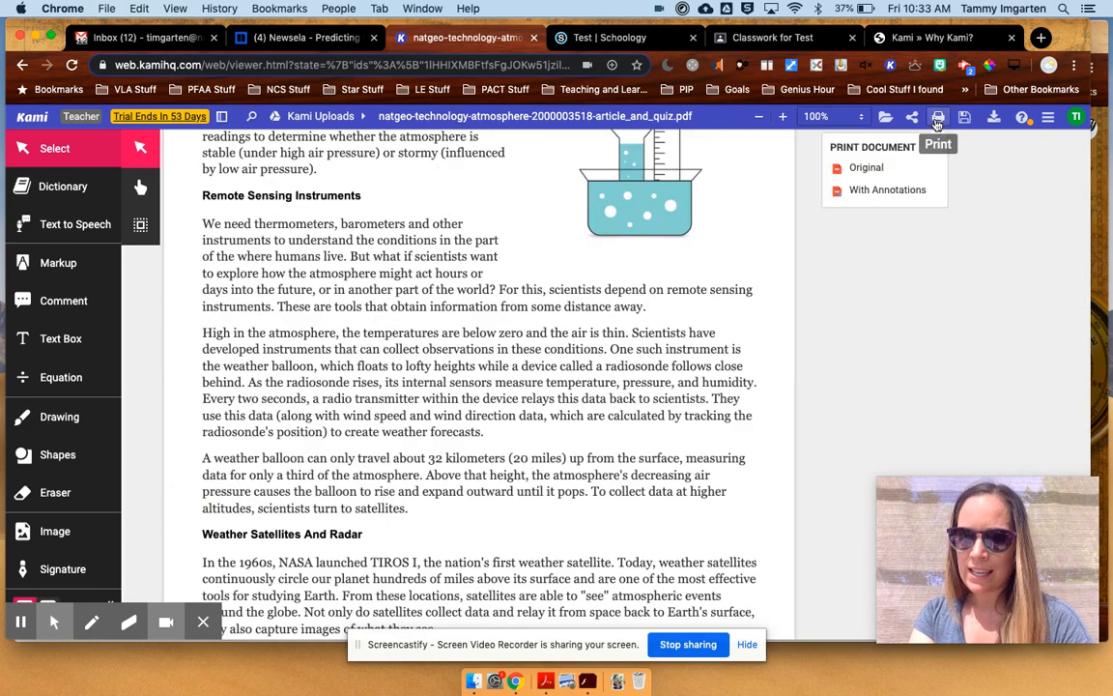
click(881, 287)
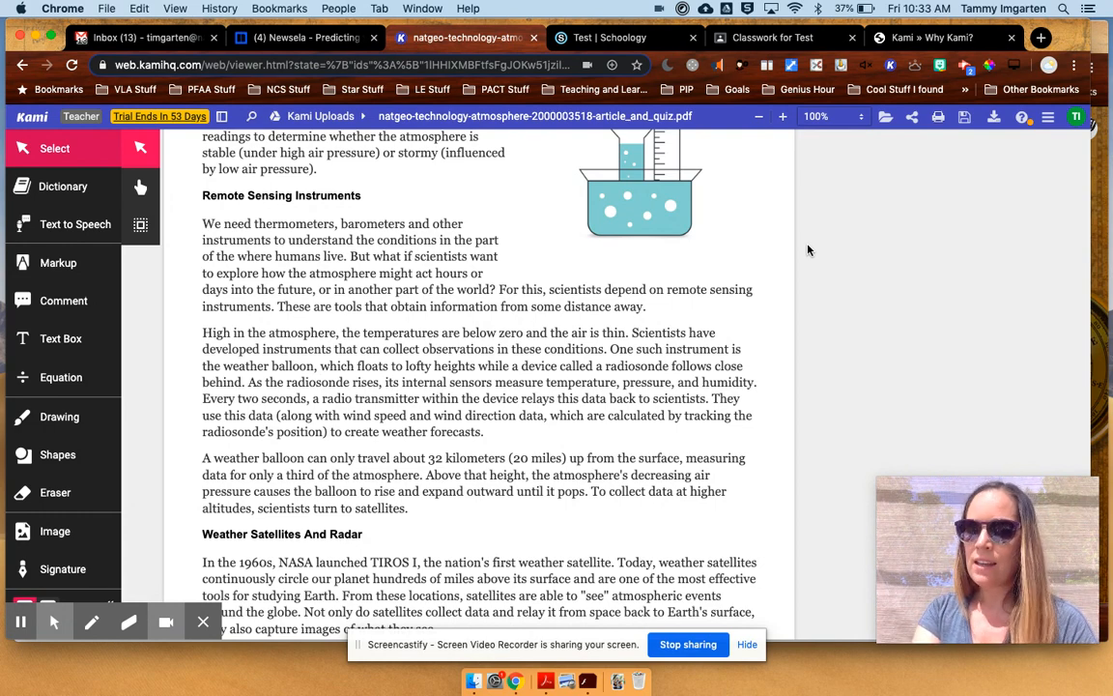
scroll(579, 349, up, 15)
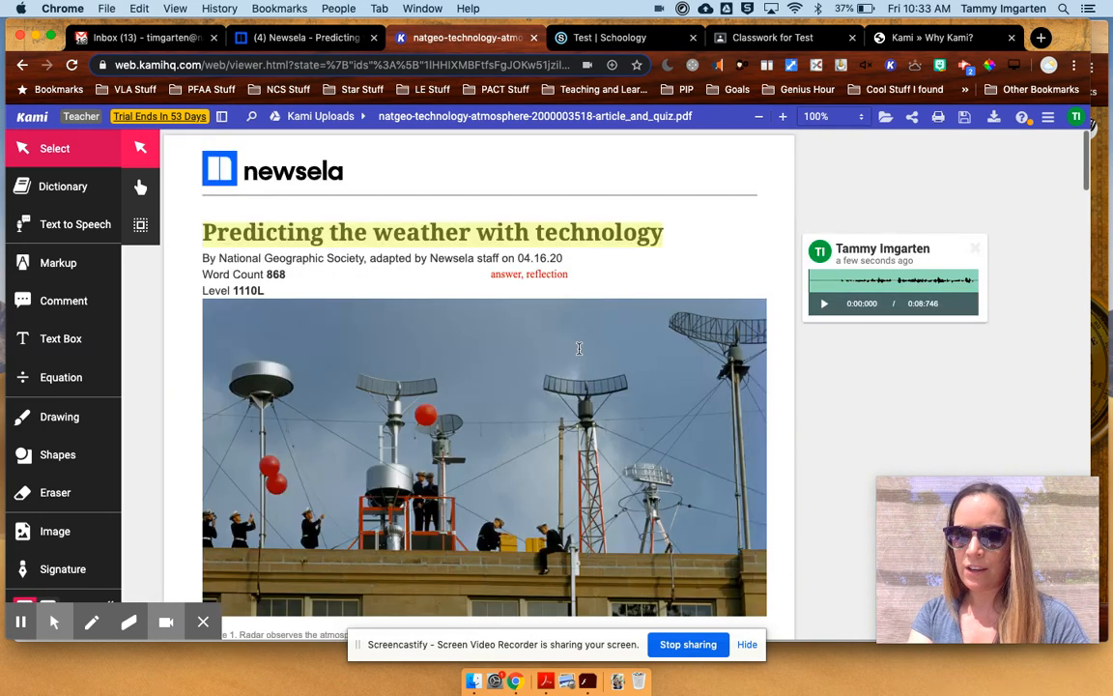
click(818, 323)
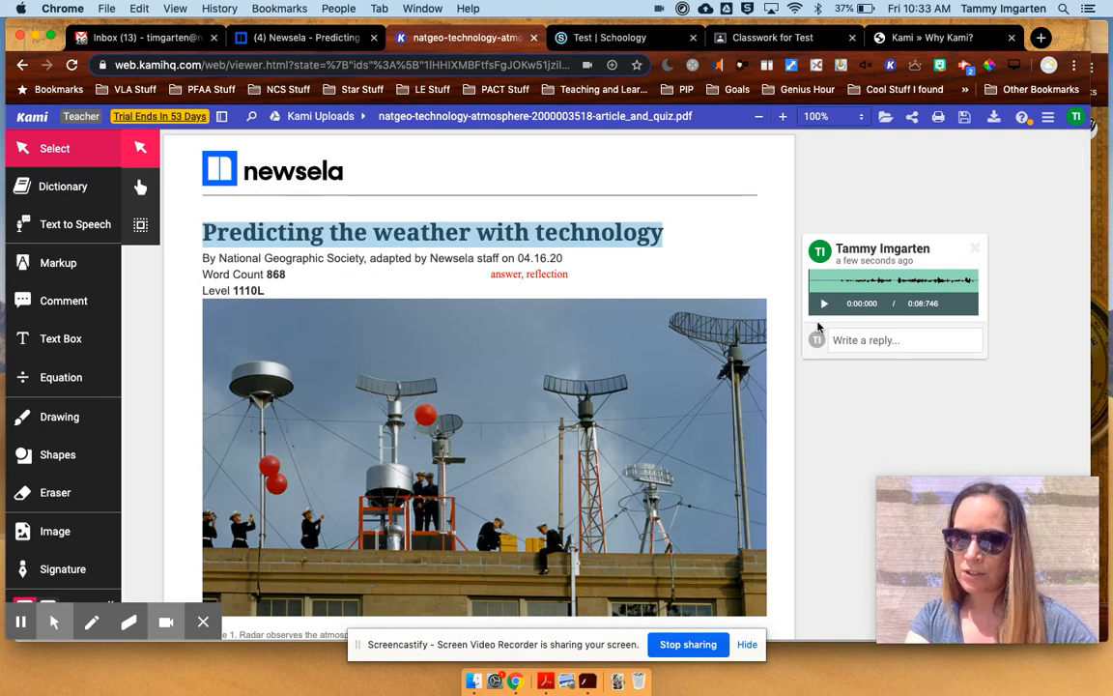
Step: Switch to the Schoology Create Assignment form for "Kami Test Assignment" and examine its option to assign from the Kami app
click(657, 39)
click(396, 143)
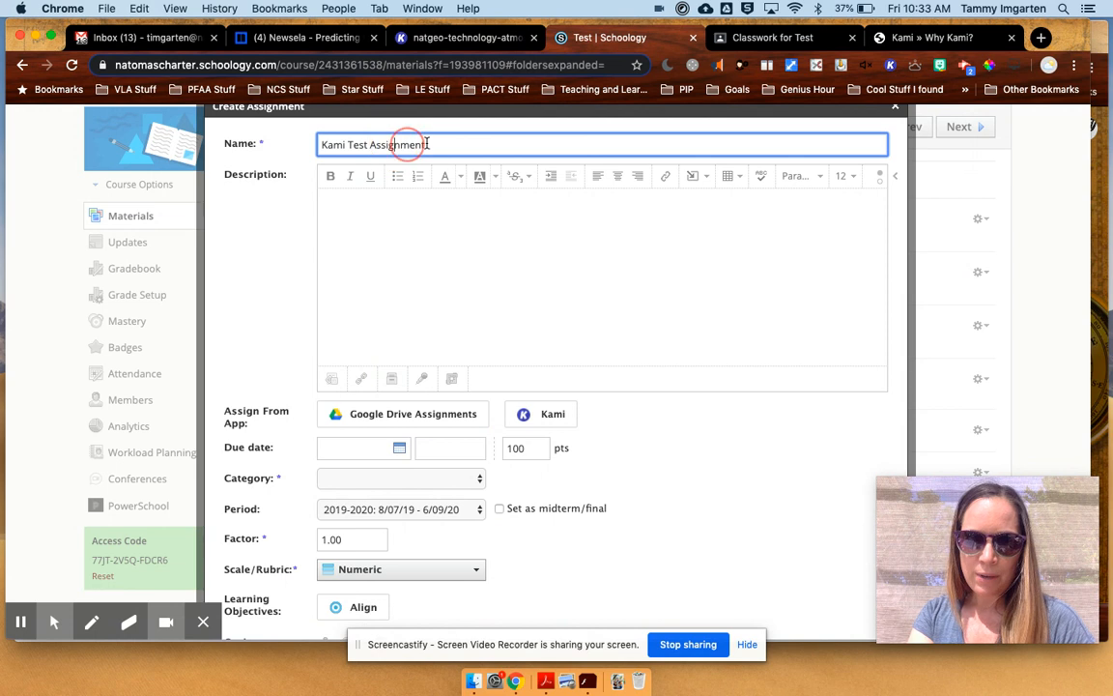
mouse_move(551, 416)
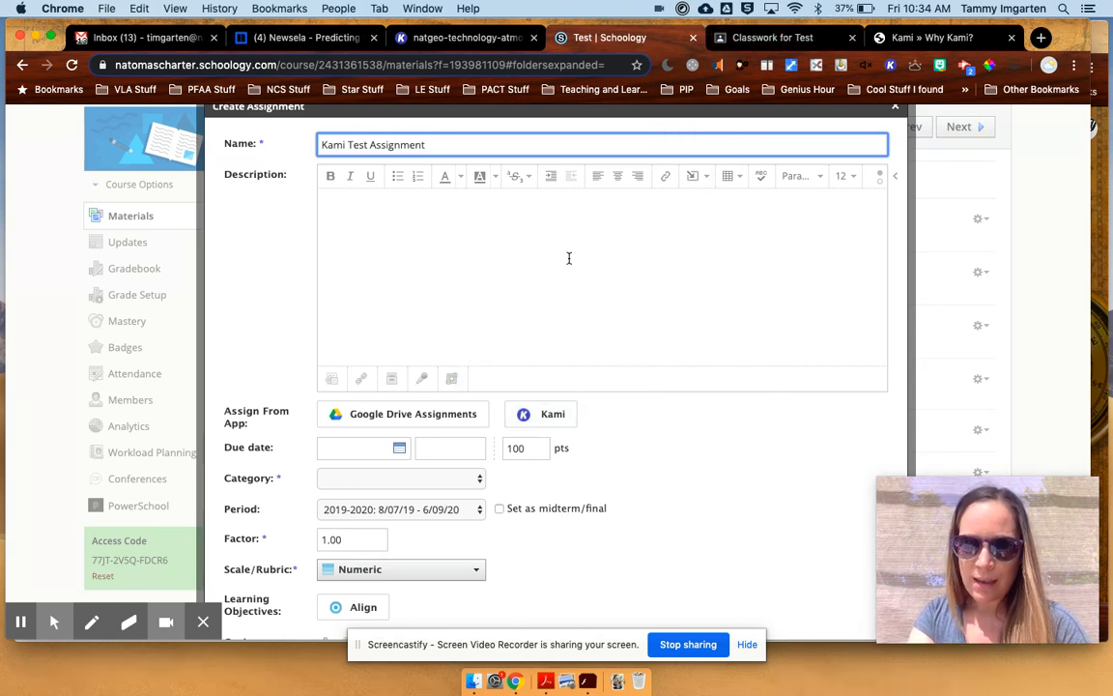
Step: Switch to the Google Classroom Test class and view the Kami assignment option among the classwork types that can be created
click(739, 37)
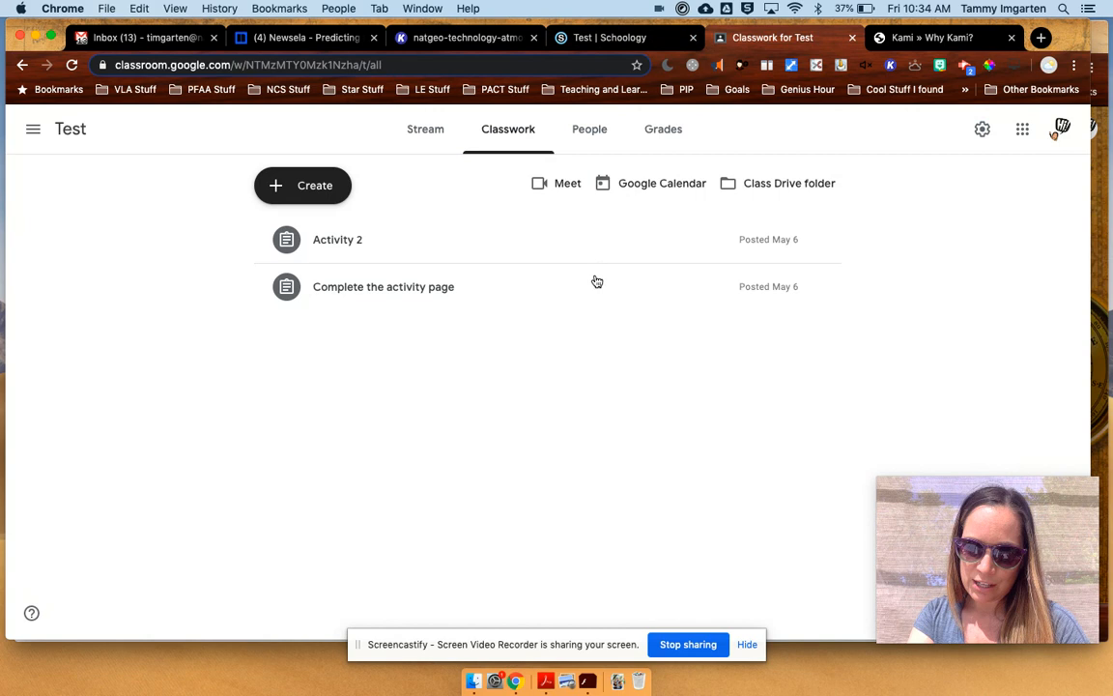
click(331, 190)
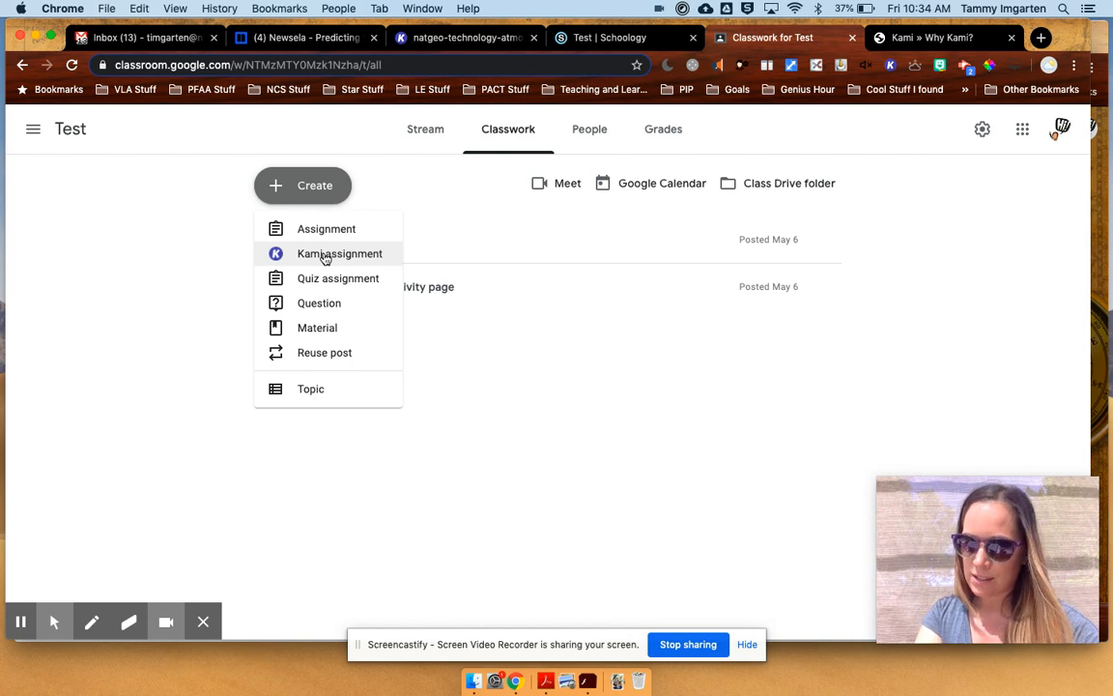
click(534, 407)
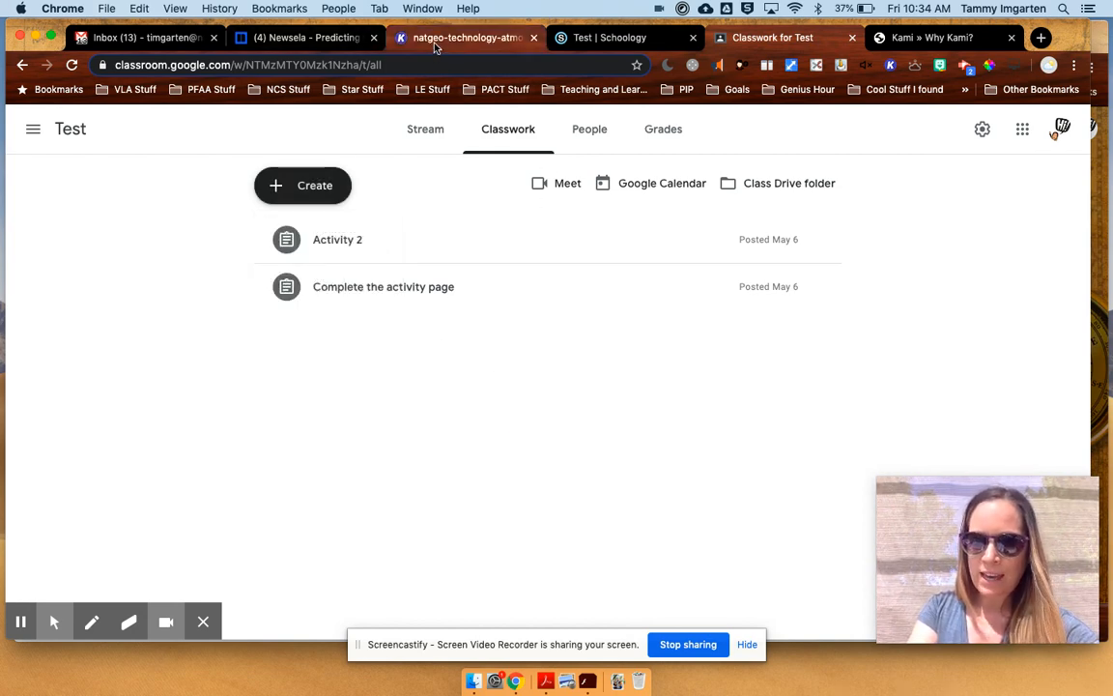
Step: Return to the Newsela article in Kami and review the quiz questions at the end of the document
click(391, 39)
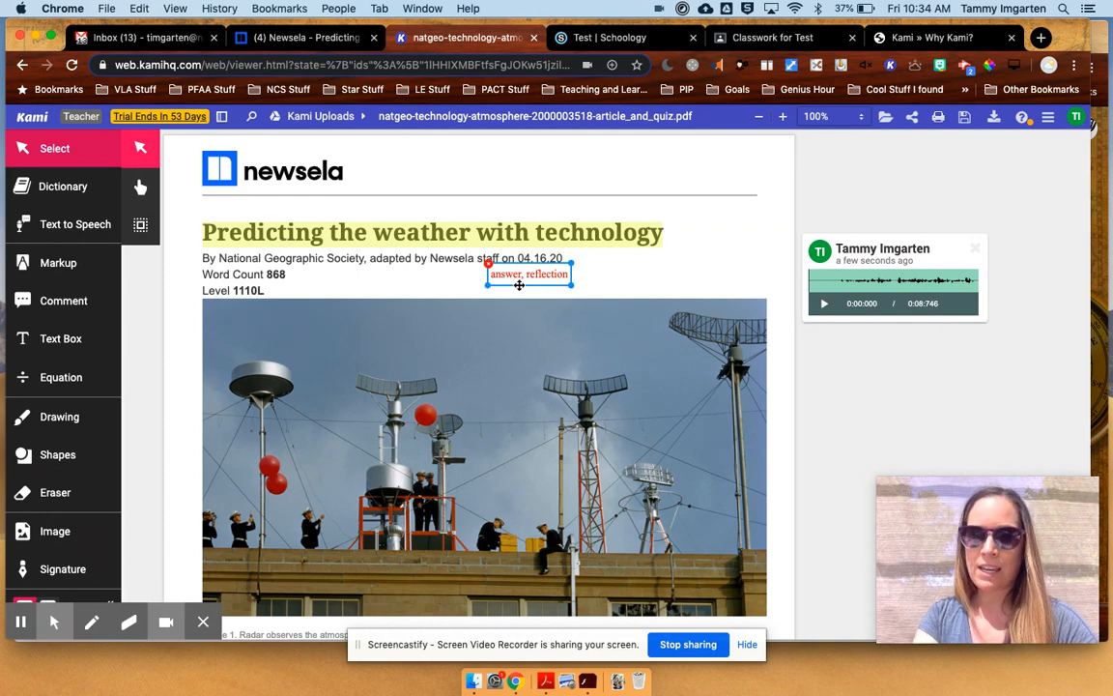
scroll(519, 284, down, 20)
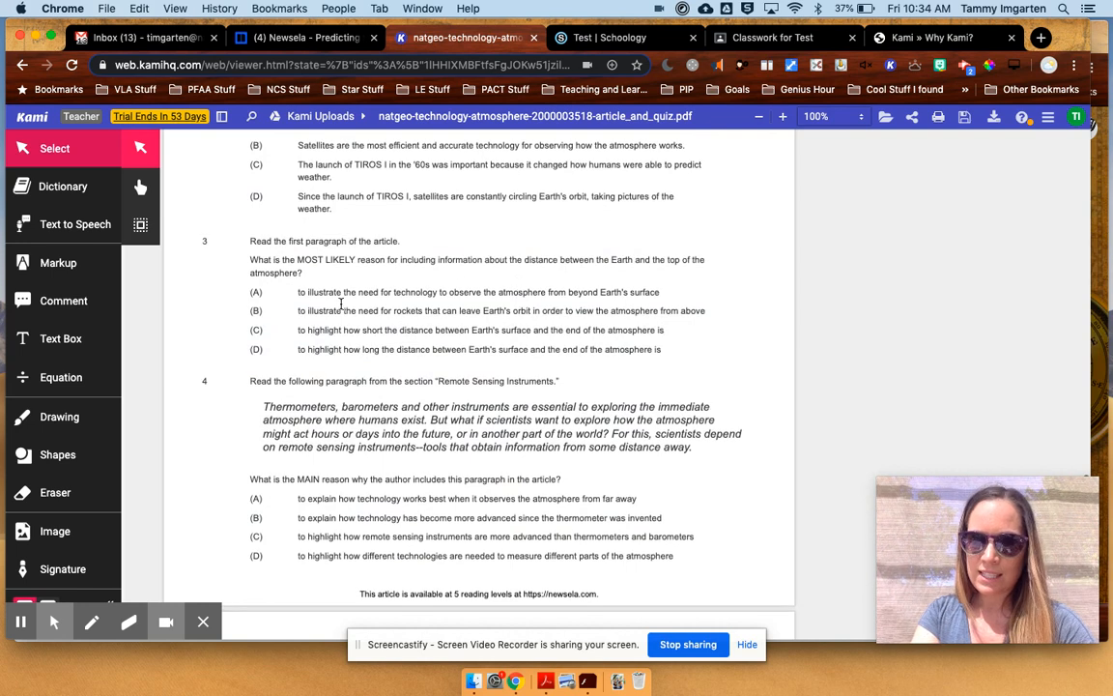